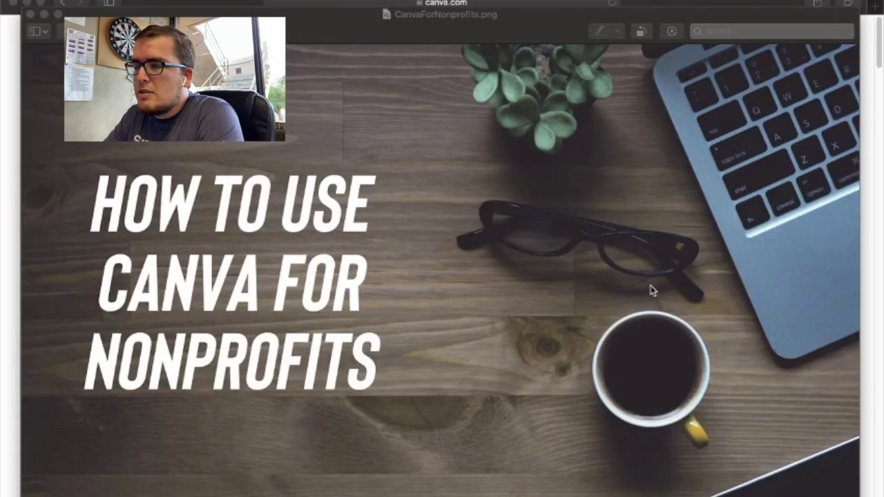
# Close the CanvaForNonprofits.png preview image to reveal the Canva for Nonprofits web page.
pyautogui.click(30, 14)
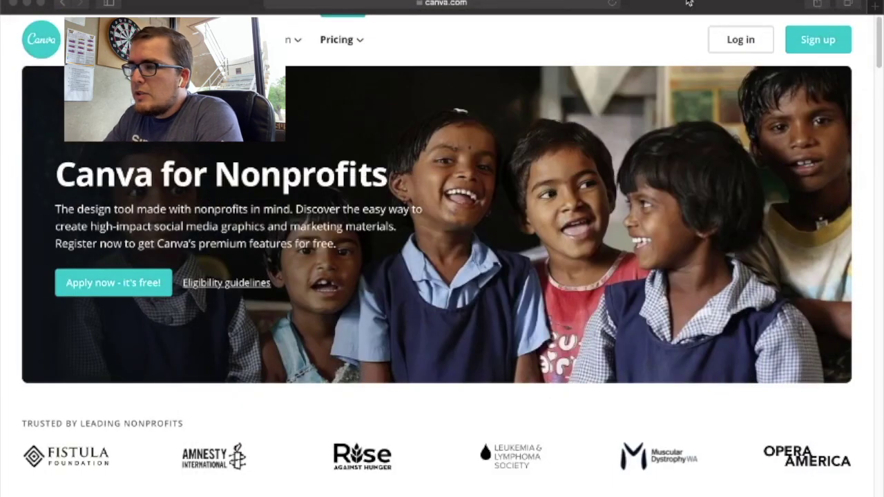
# Scroll the Canva for Nonprofits page down to the Build consistent campaigns section with Earth Day templates.
pyautogui.click(689, 4)
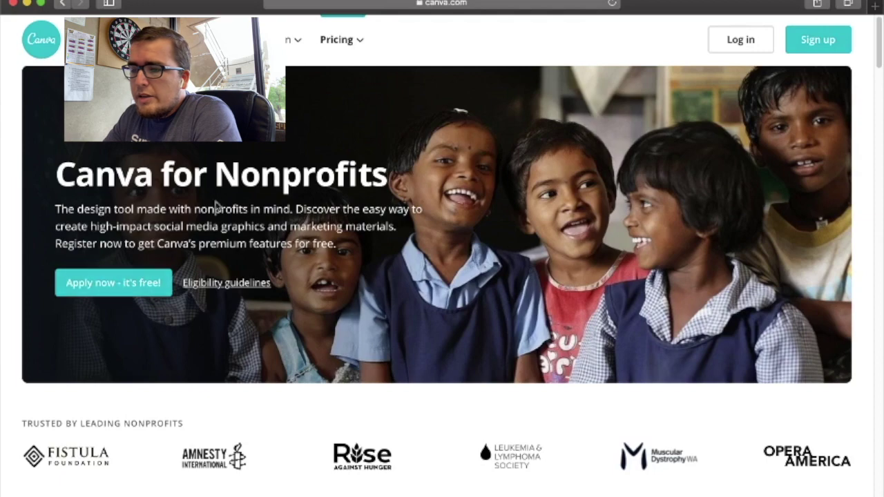
pyautogui.scroll(-2, 295, 270)
pyautogui.scroll(-6, 295, 269)
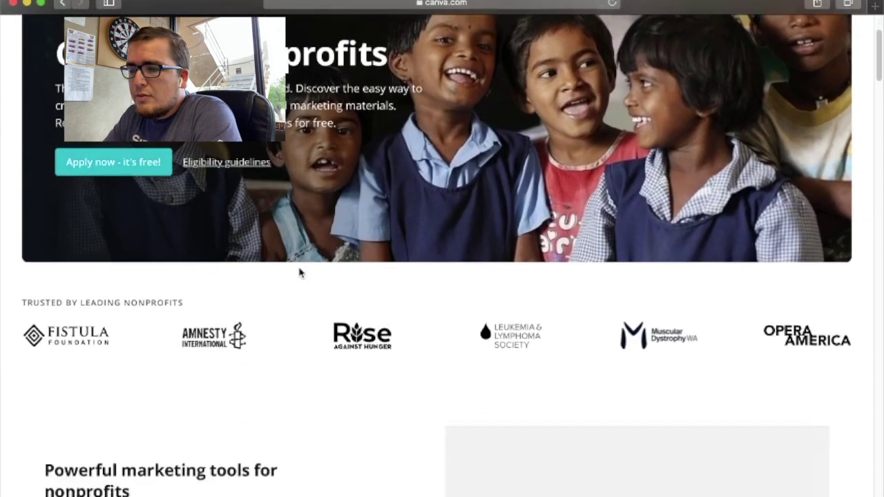
pyautogui.scroll(-1, 387, 240)
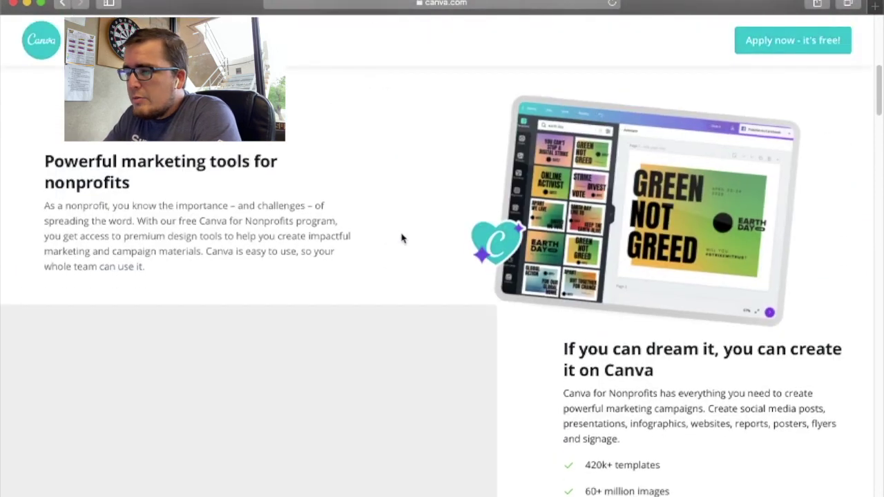
pyautogui.scroll(-1, 394, 168)
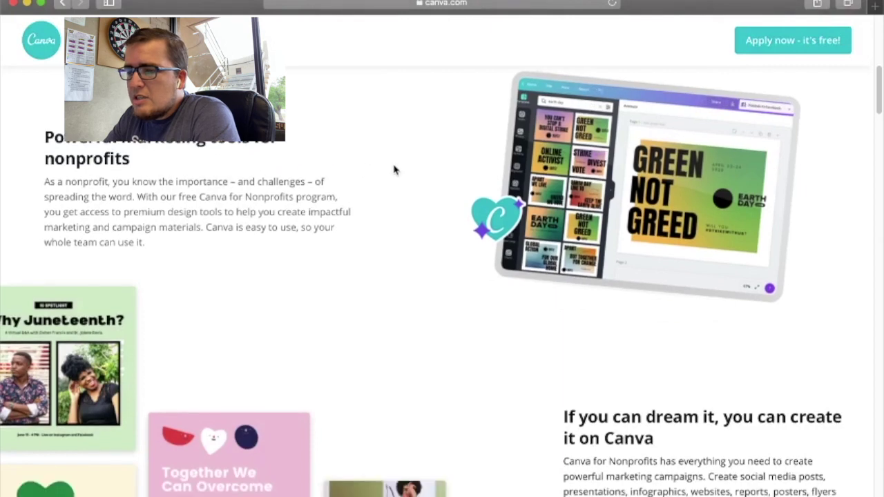
pyautogui.scroll(-3, 359, 160)
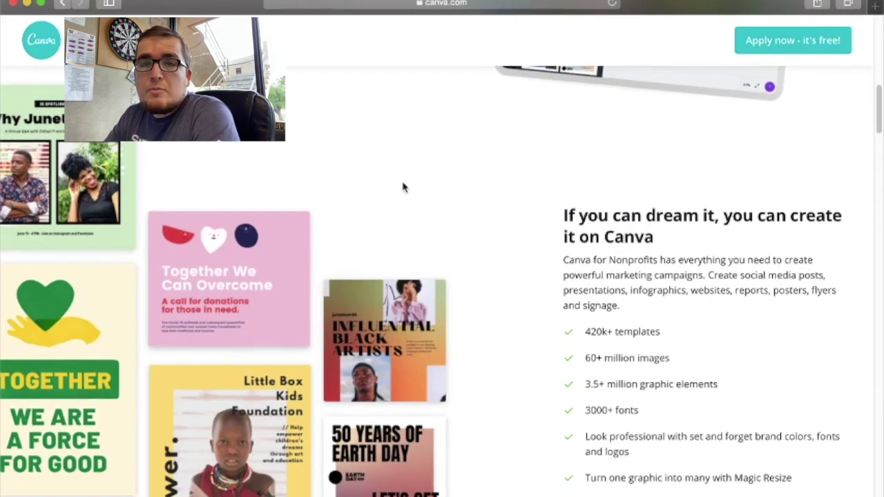
pyautogui.scroll(-2, 403, 187)
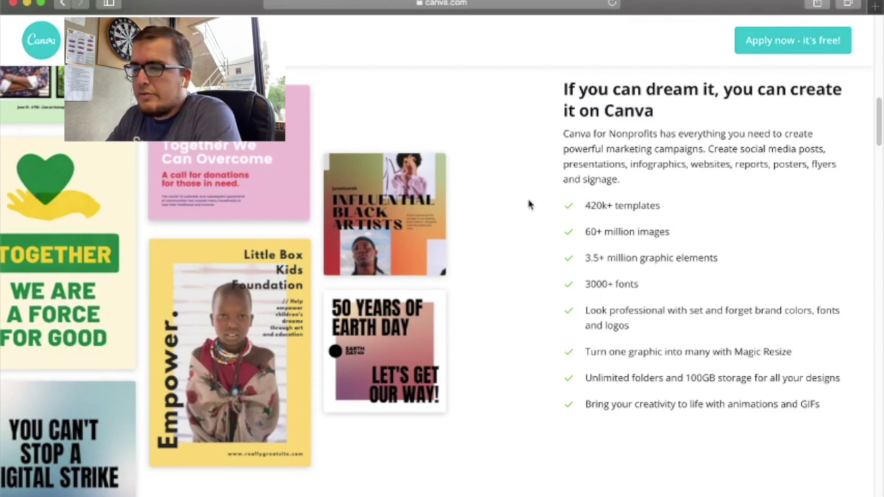
pyautogui.scroll(-5, 527, 202)
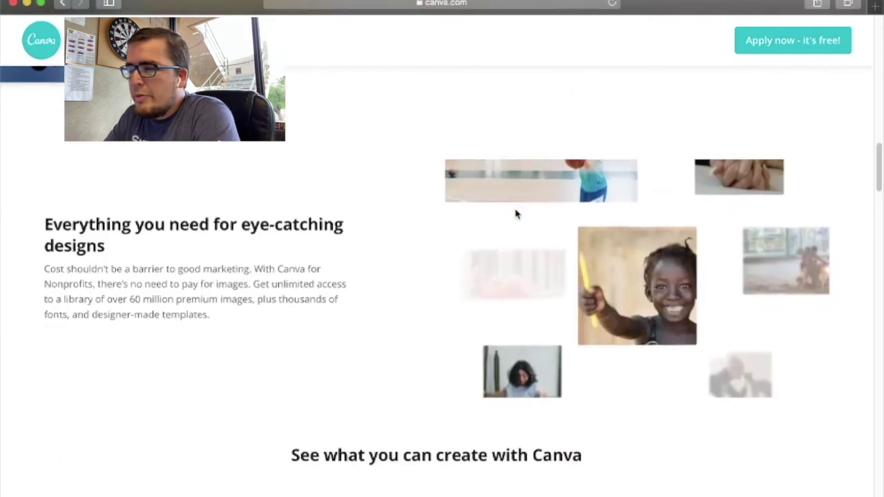
pyautogui.scroll(-2, 511, 220)
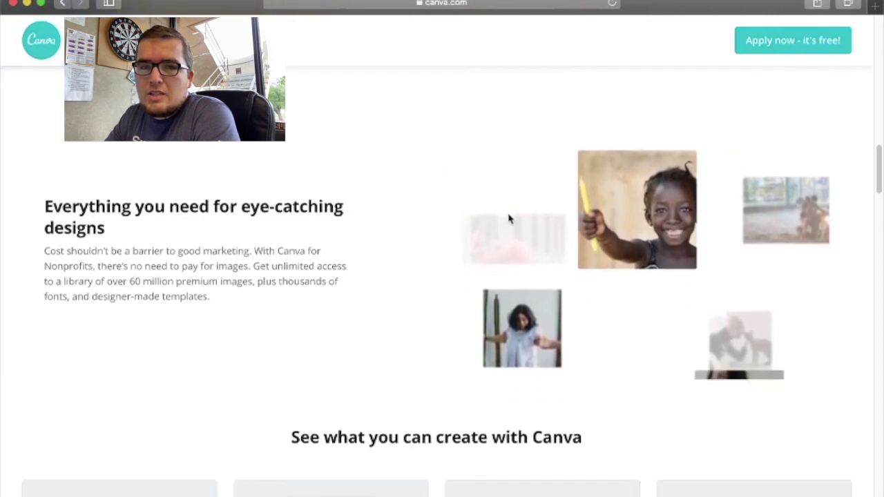
pyautogui.scroll(-8, 518, 219)
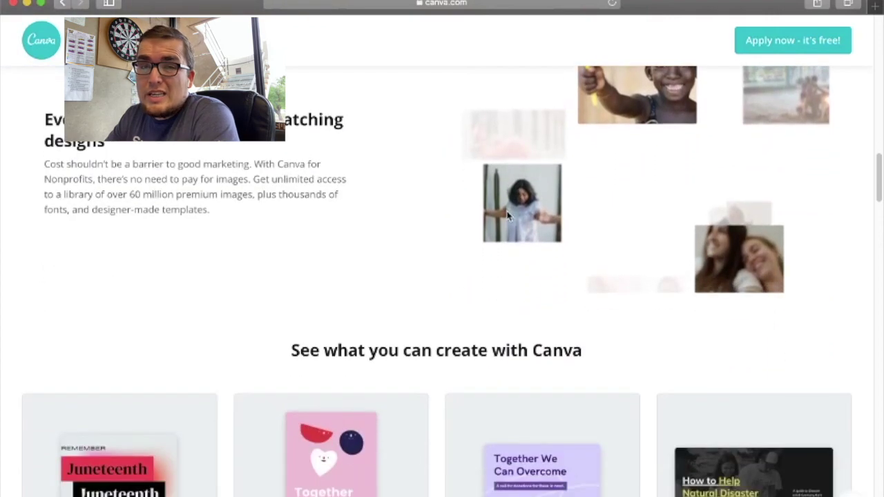
pyautogui.scroll(-1, 506, 217)
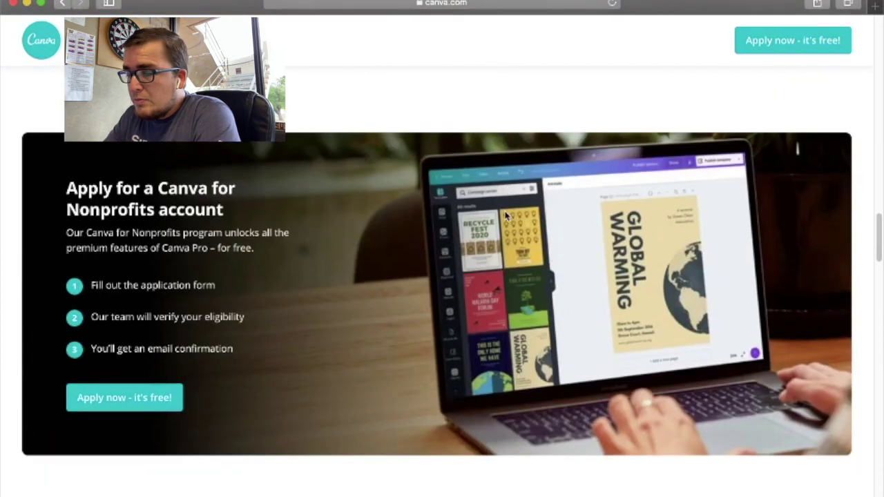
pyautogui.scroll(-4, 507, 216)
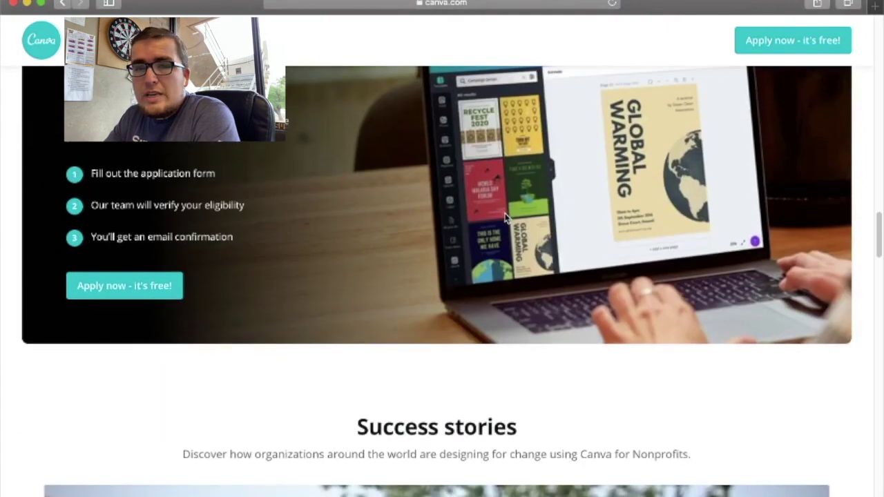
pyautogui.scroll(-6, 505, 218)
pyautogui.scroll(-5, 496, 214)
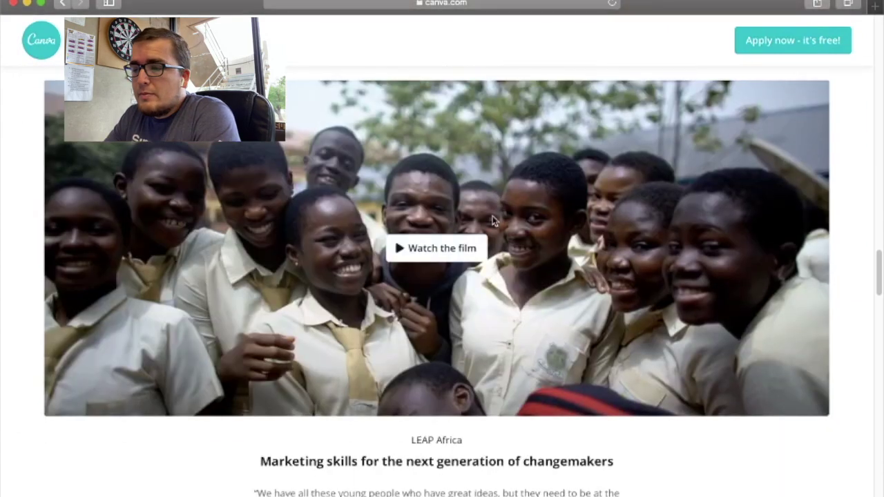
pyautogui.scroll(-15, 496, 214)
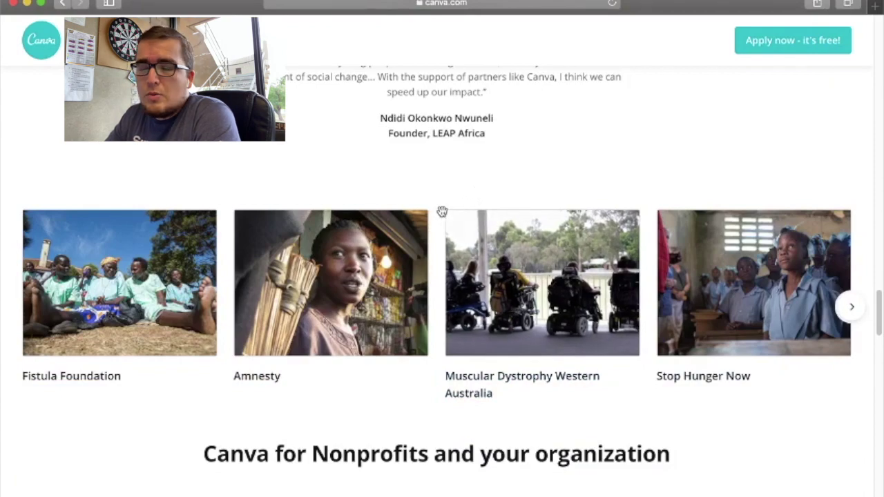
pyautogui.scroll(-15, 444, 209)
pyautogui.scroll(-11, 442, 235)
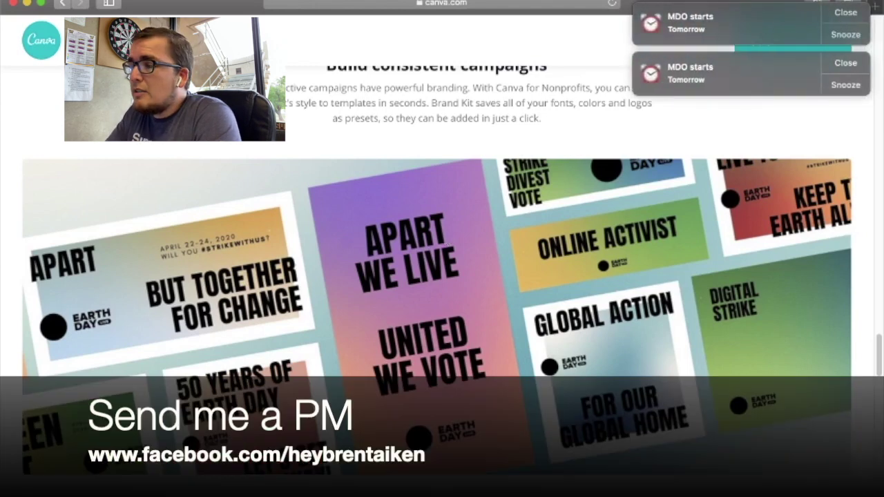
# Dismiss both 'MDO starts' reminder notifications.
pyautogui.click(846, 14)
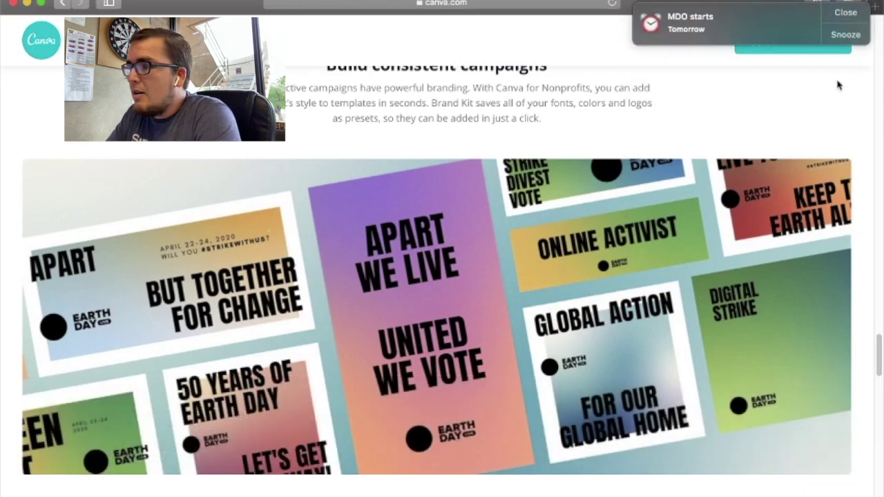
pyautogui.click(839, 12)
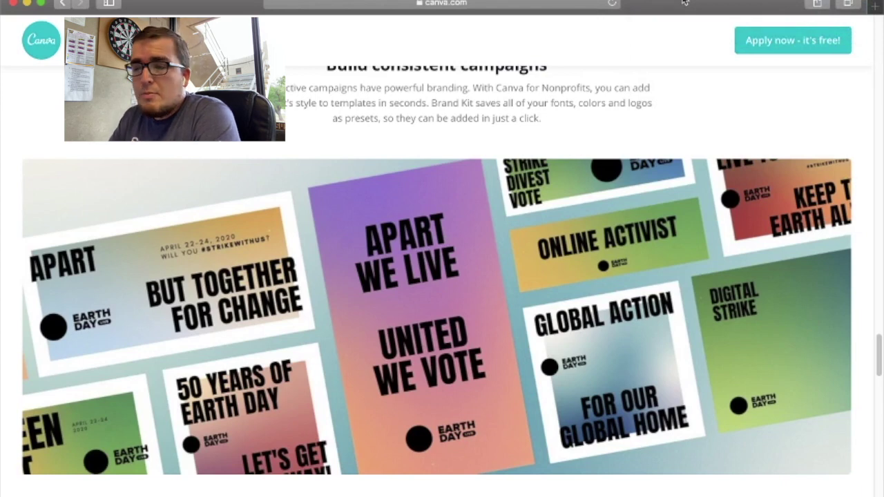
pyautogui.scroll(-10, 401, 223)
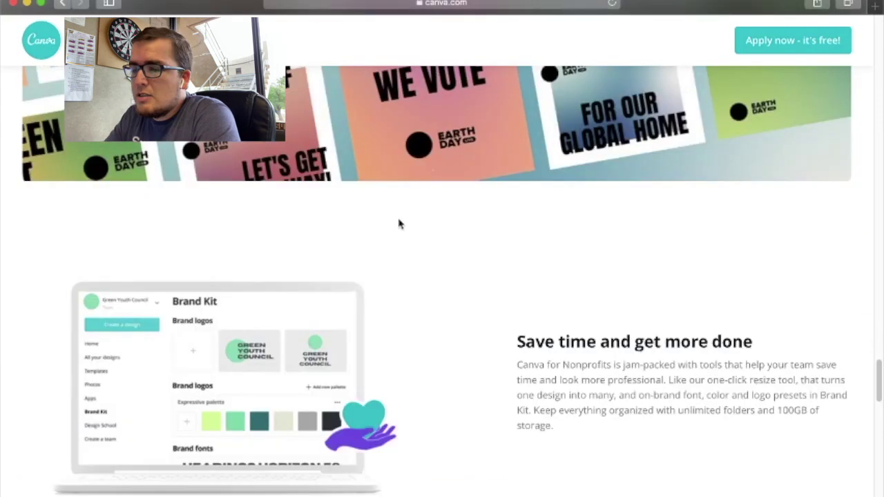
pyautogui.scroll(-2, 392, 237)
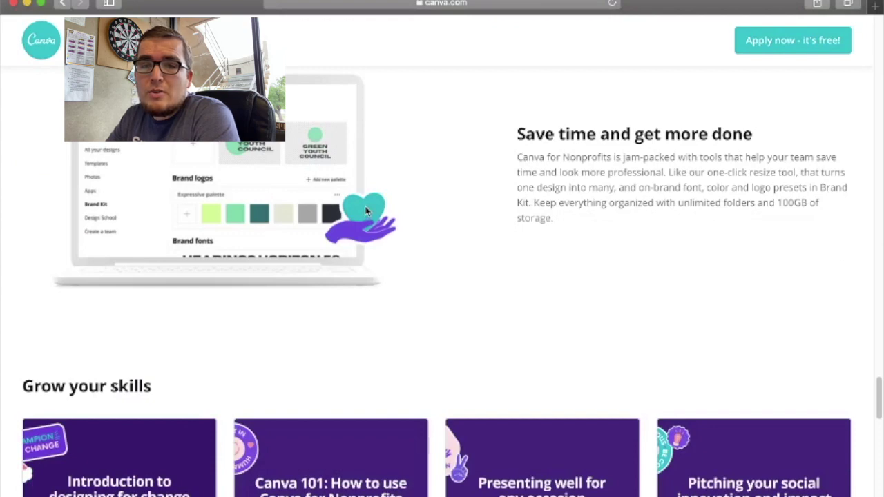
# Open the Canva for Nonprofits program overview via 'Apply now - it's free!'.
pyautogui.scroll(-1, 406, 252)
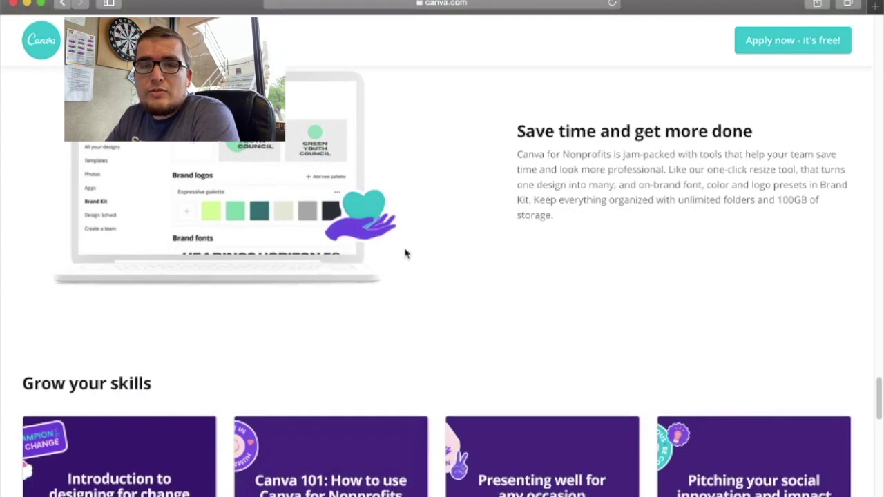
pyautogui.scroll(-3, 406, 253)
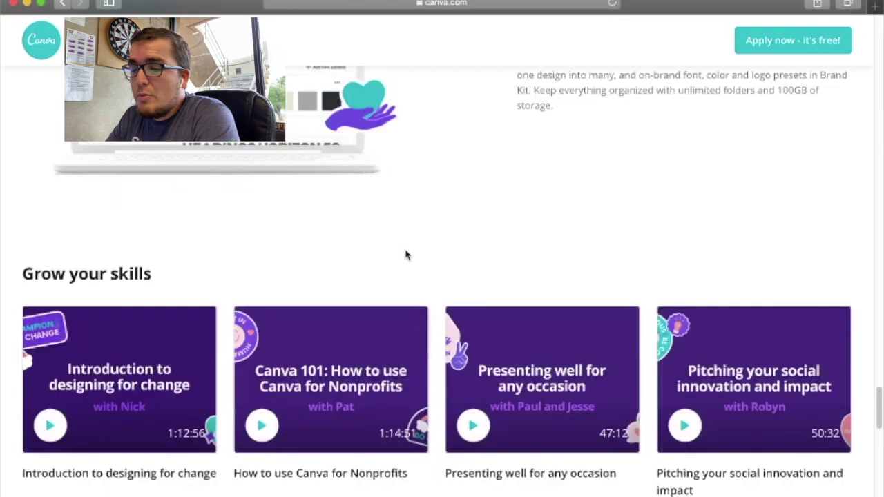
pyautogui.scroll(5, 427, 240)
pyautogui.scroll(10, 427, 239)
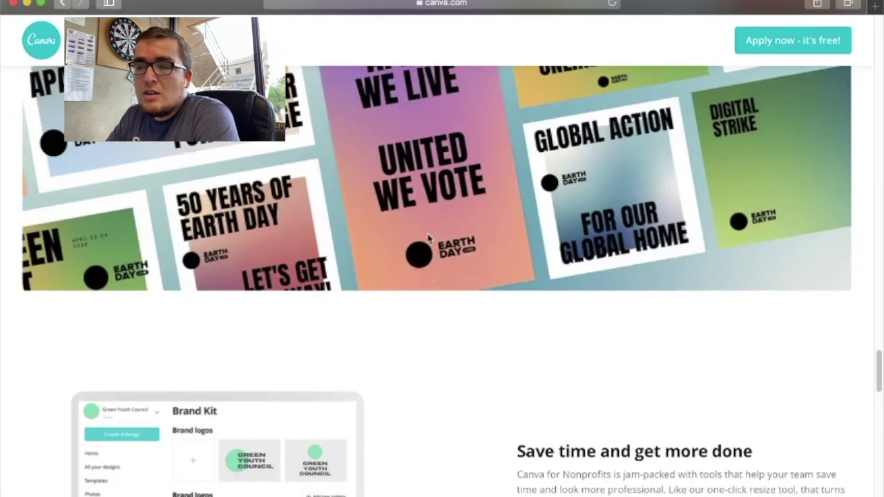
pyautogui.scroll(-5, 427, 221)
pyautogui.scroll(15, 427, 221)
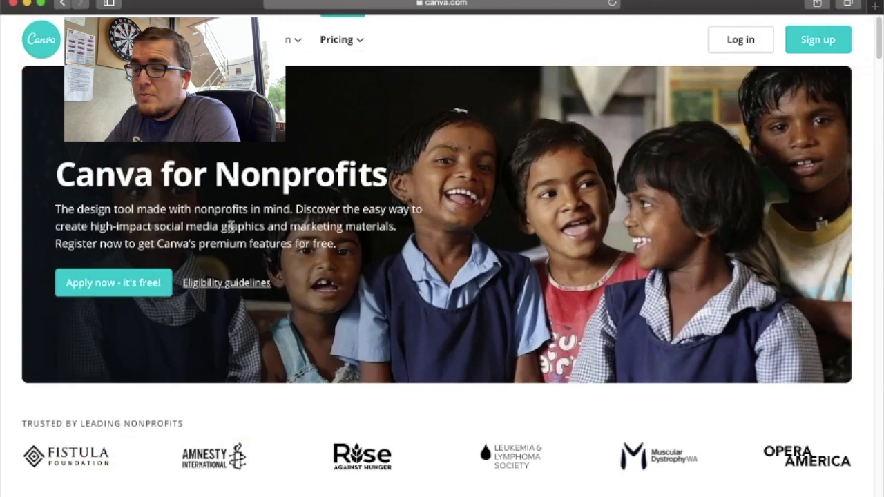
pyautogui.click(116, 286)
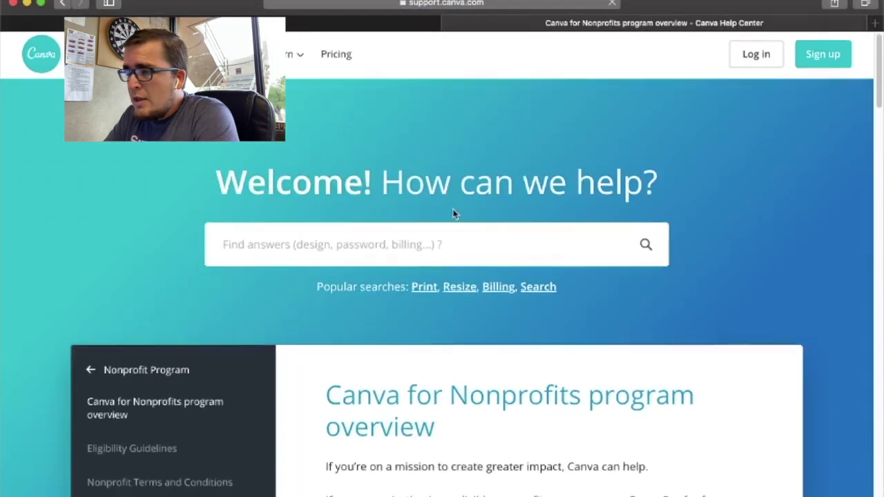
pyautogui.scroll(-4, 459, 211)
pyautogui.scroll(-4, 573, 244)
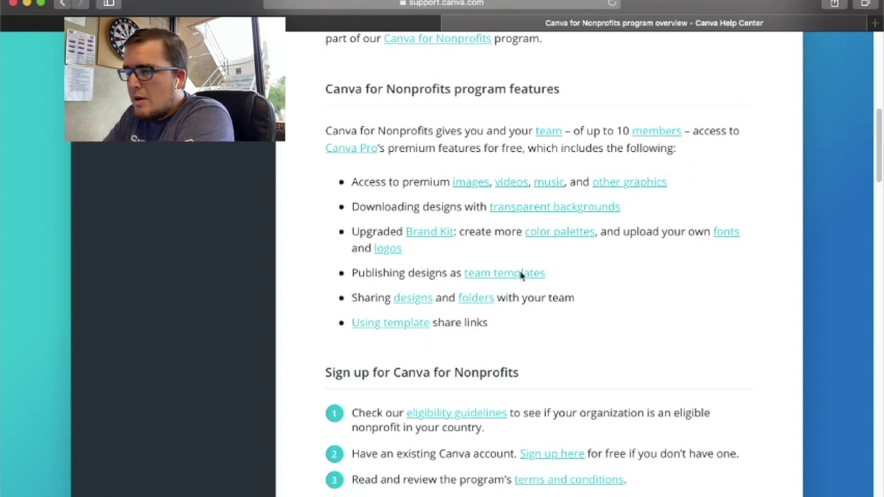
pyautogui.scroll(-1, 528, 291)
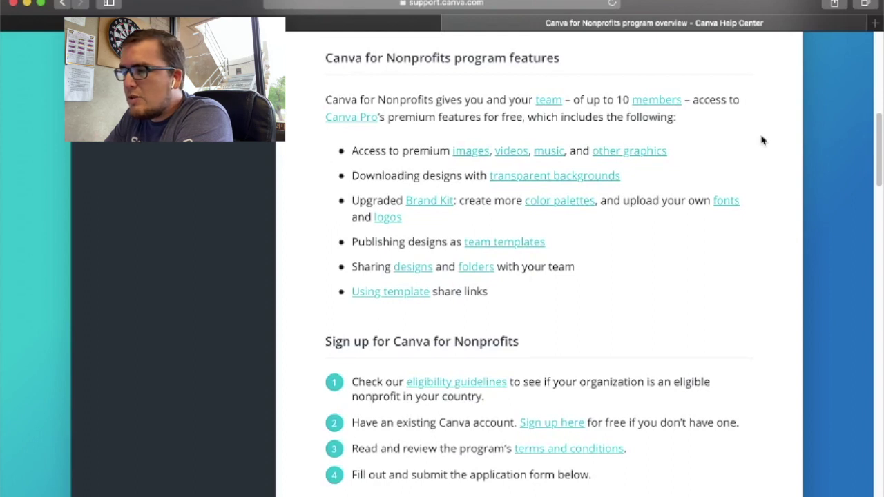
pyautogui.scroll(-1, 660, 210)
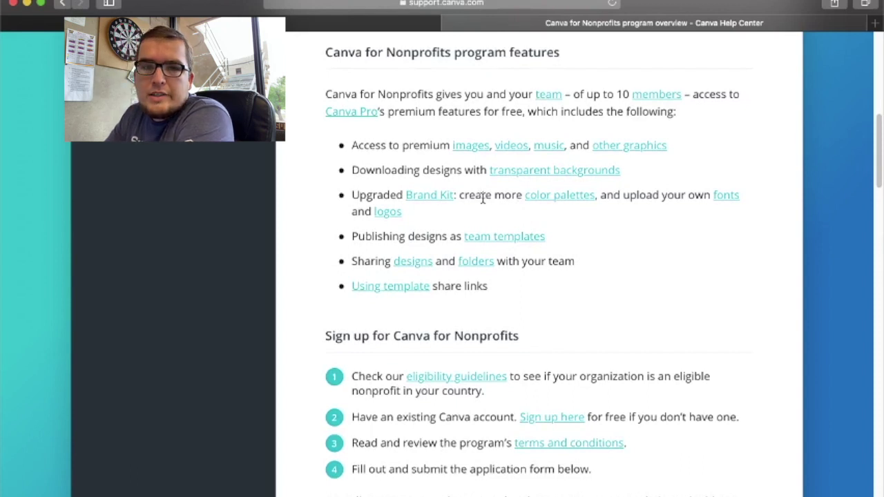
pyautogui.scroll(-3, 489, 196)
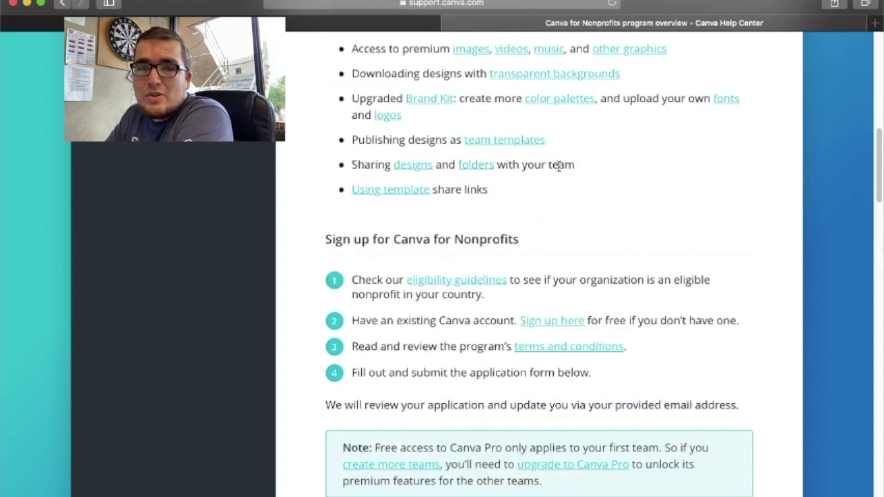
pyautogui.scroll(-3, 560, 170)
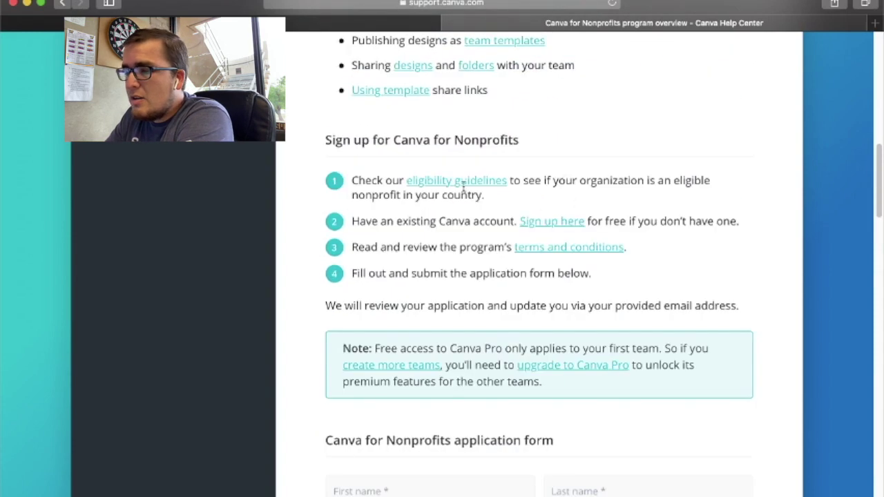
pyautogui.scroll(-12, 502, 229)
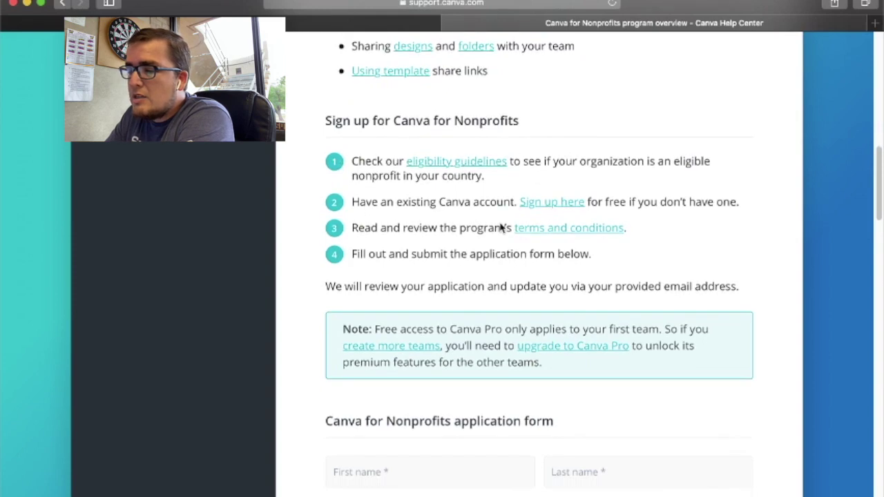
pyautogui.scroll(-20, 484, 237)
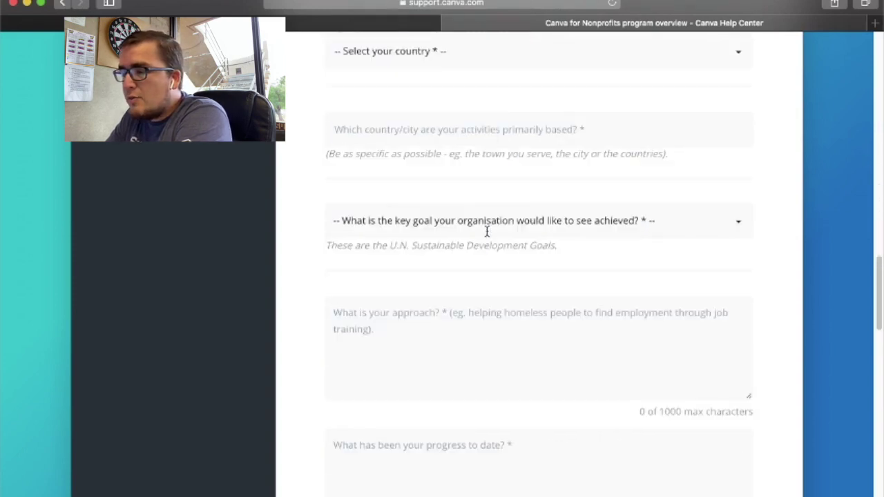
pyautogui.scroll(9, 487, 231)
pyautogui.scroll(-2, 487, 233)
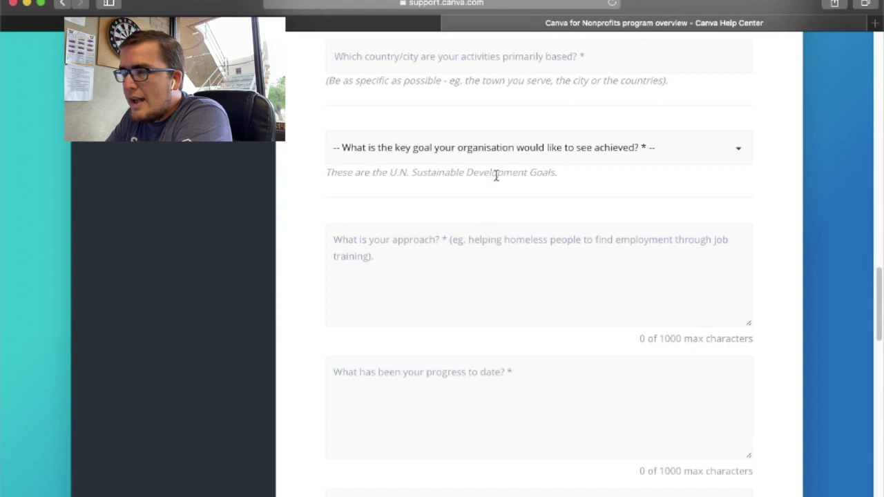
pyautogui.scroll(-15, 490, 187)
pyautogui.scroll(7, 450, 141)
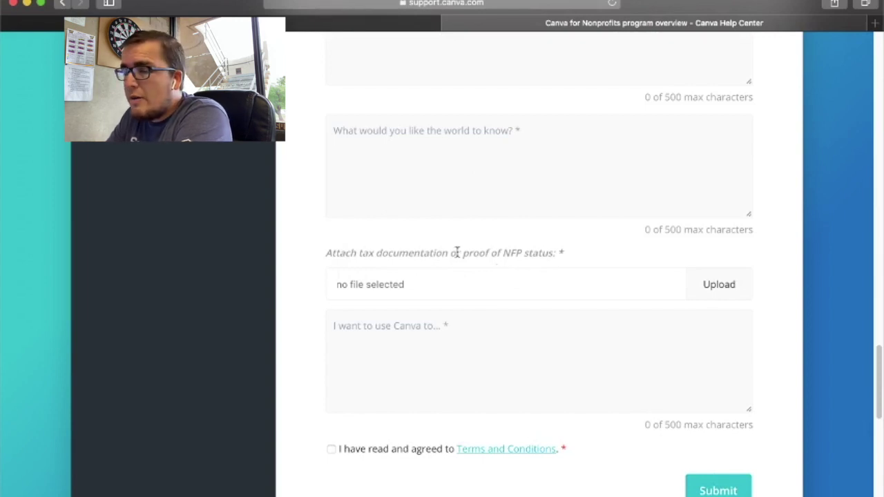
pyautogui.scroll(-6, 437, 319)
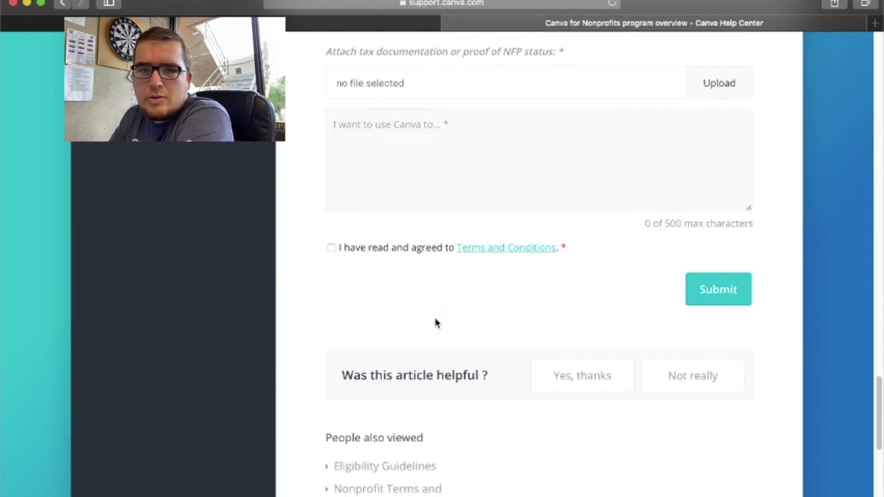
pyautogui.scroll(-5, 435, 323)
pyautogui.scroll(10, 509, 223)
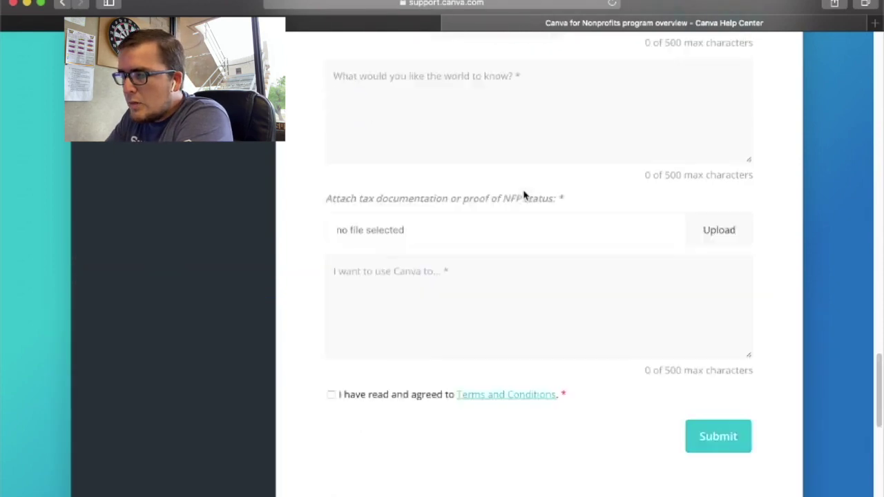
pyautogui.scroll(15, 522, 188)
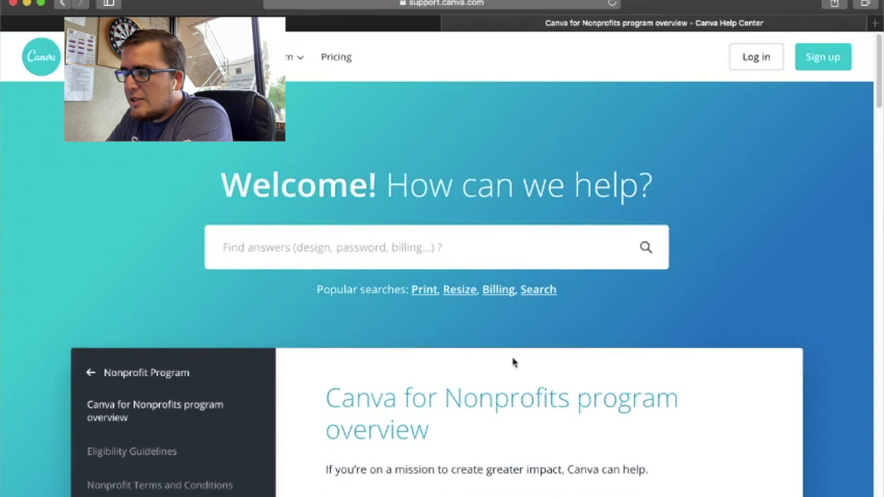
pyautogui.scroll(-4, 513, 362)
pyautogui.scroll(-3, 513, 362)
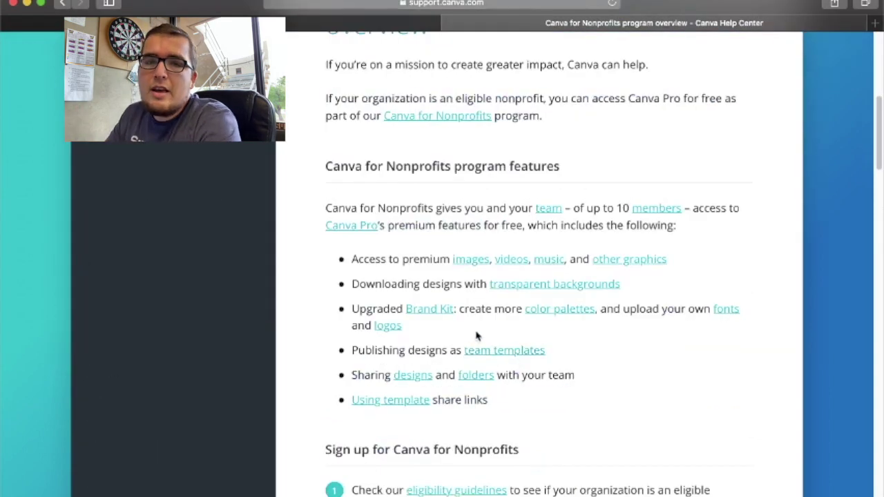
pyautogui.scroll(6, 436, 181)
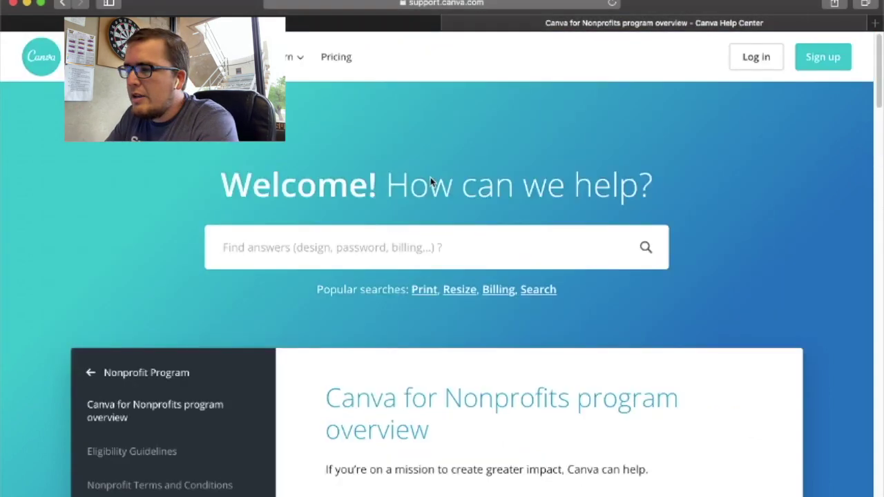
pyautogui.click(482, 4)
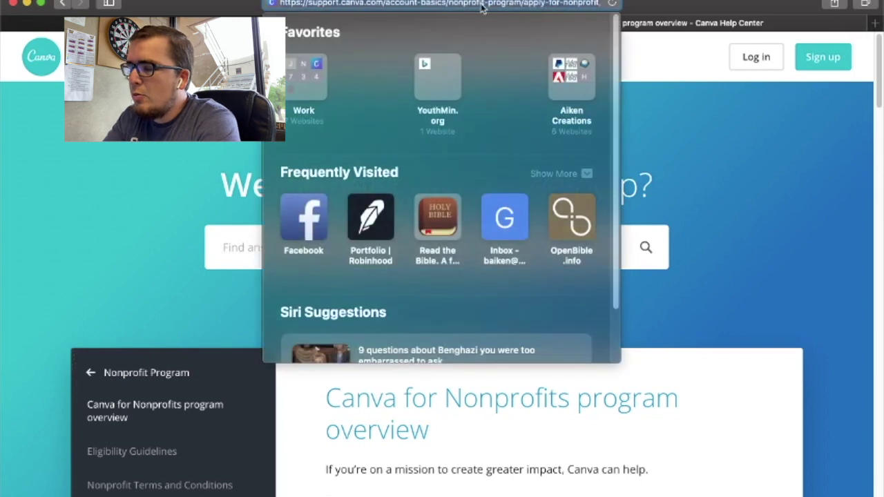
# Load canva.com to bring up the 'Design anything.' home page with its templates.
pyautogui.write('canva.com')
pyautogui.press('Return')
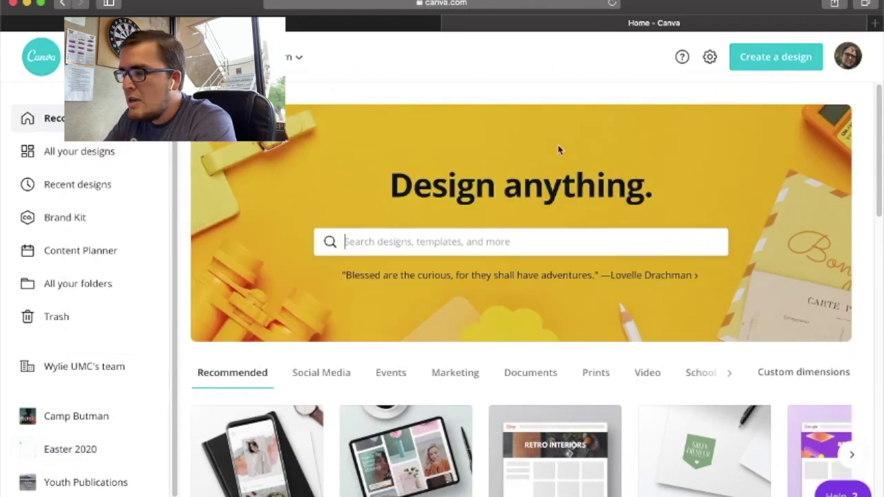
pyautogui.scroll(-3, 424, 203)
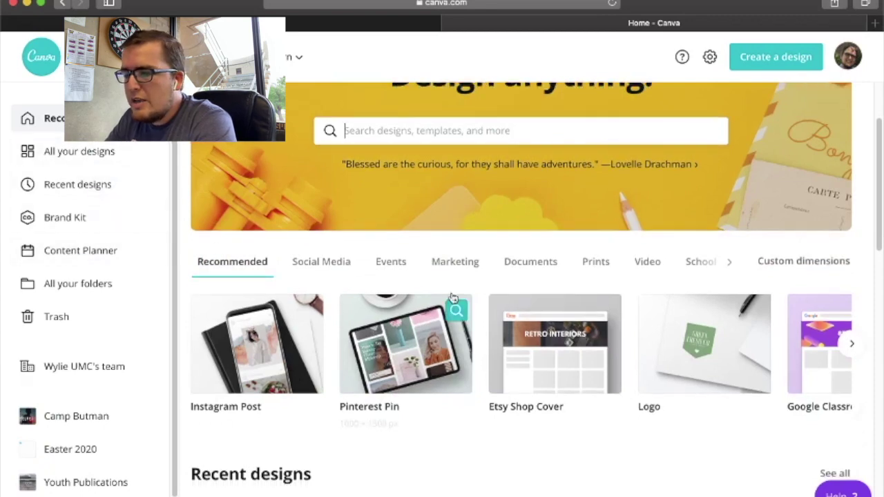
pyautogui.scroll(-3, 449, 311)
pyautogui.scroll(3, 454, 269)
pyautogui.scroll(2, 290, 284)
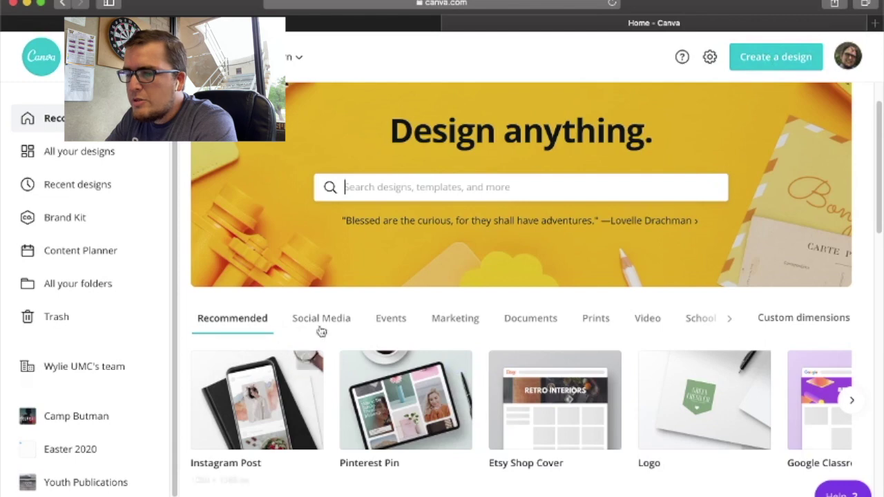
# Browse Events and Marketing templates, then show Documents types like Presentation, Letter and Report.
pyautogui.click(392, 329)
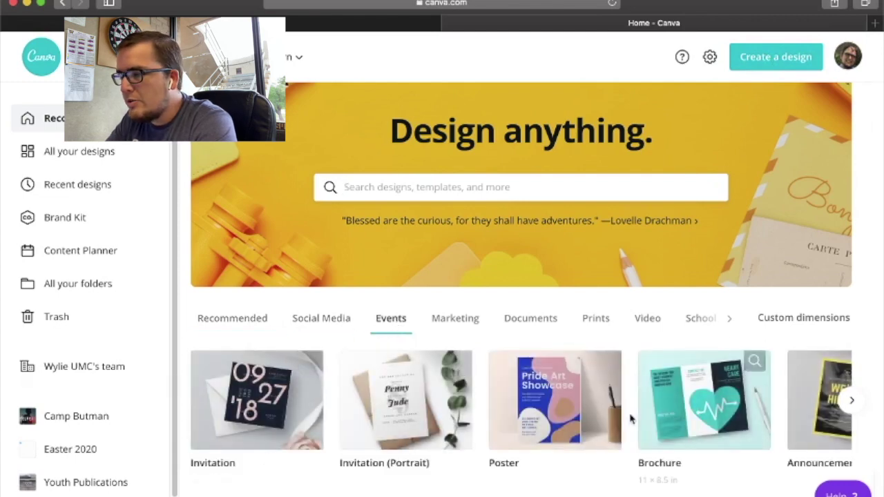
pyautogui.click(462, 320)
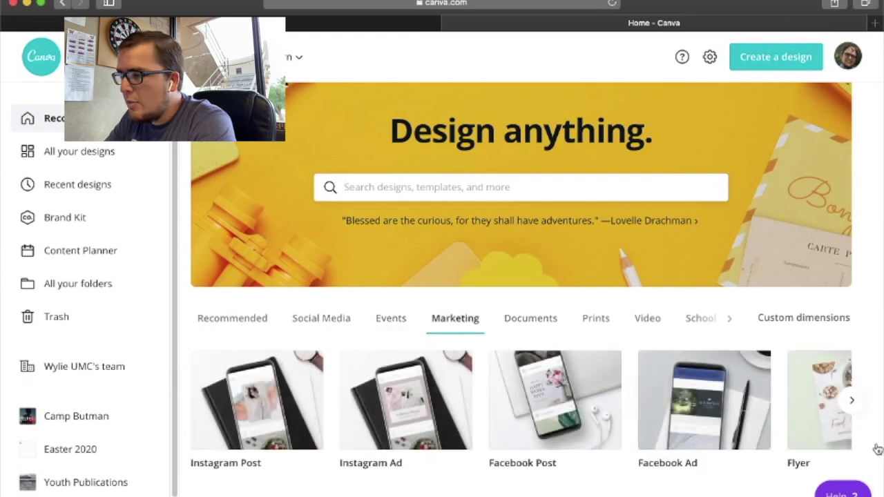
pyautogui.click(848, 403)
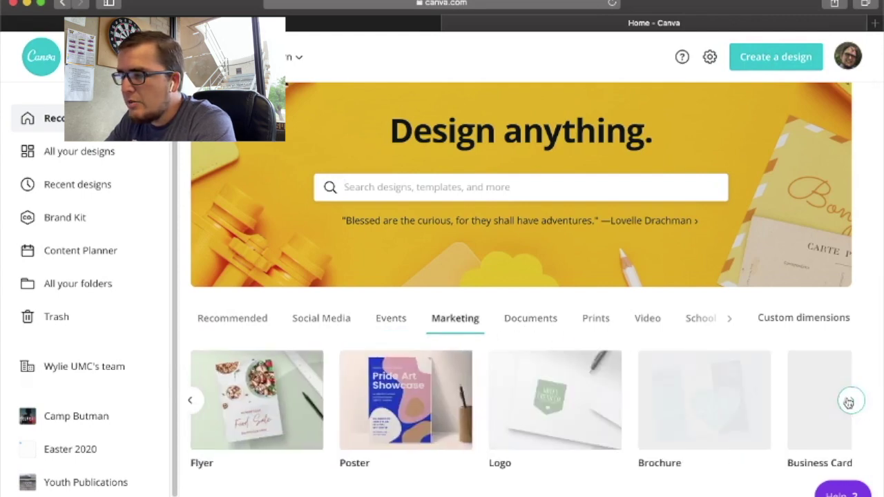
pyautogui.click(850, 403)
pyautogui.click(849, 402)
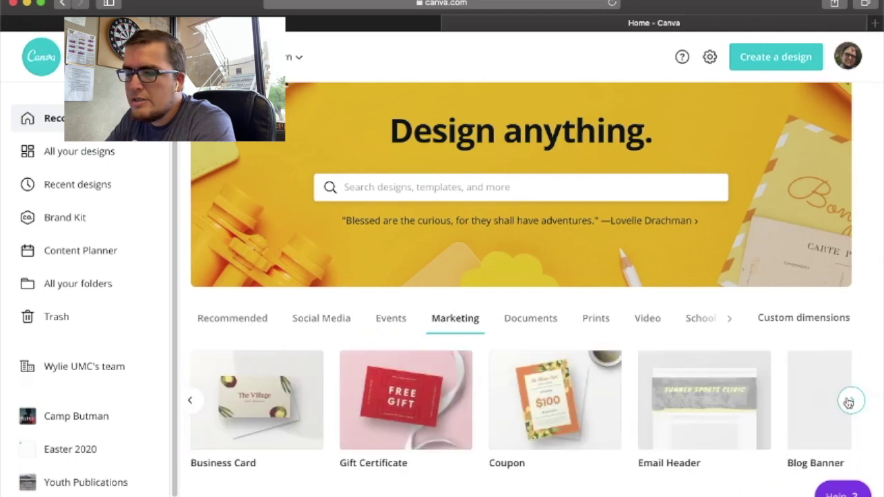
pyautogui.click(849, 403)
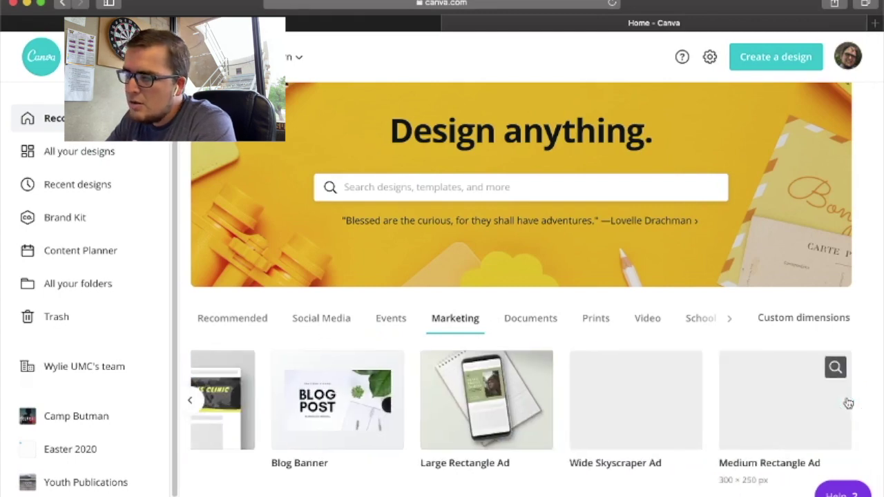
pyautogui.click(528, 319)
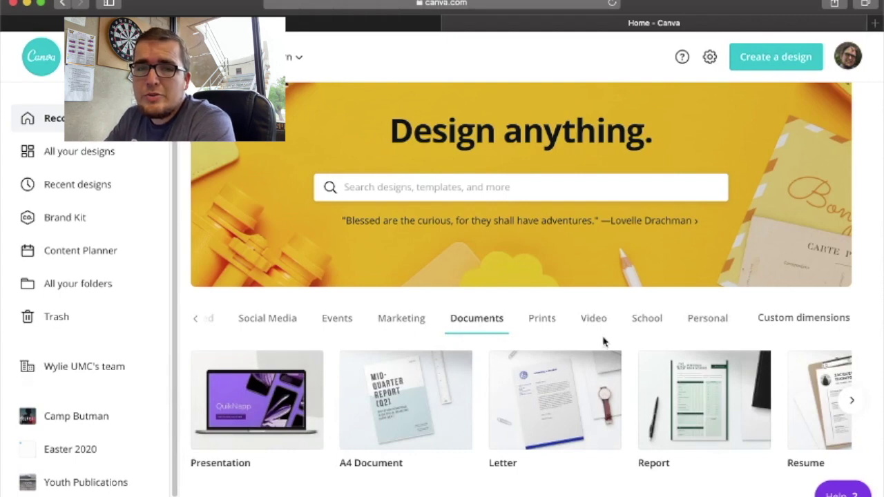
pyautogui.click(195, 323)
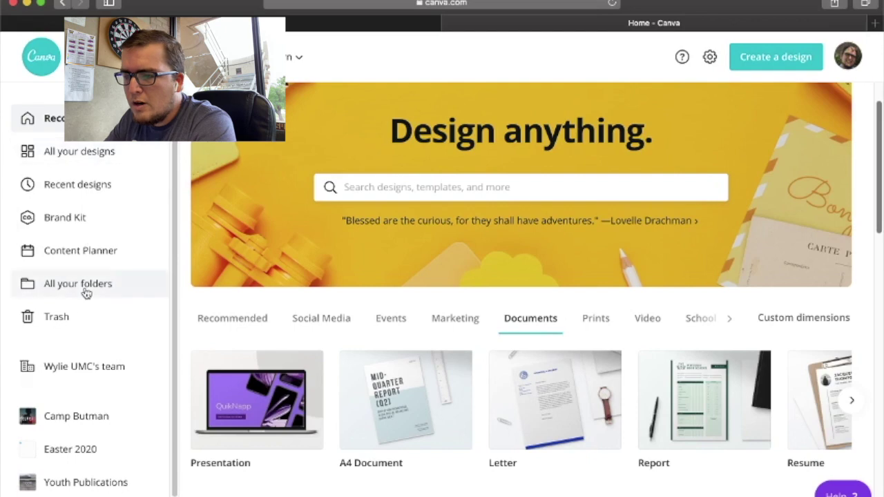
# Review the Brand Kit's logos, colours and fonts, then open the Content Planner calendar.
pyautogui.click(68, 222)
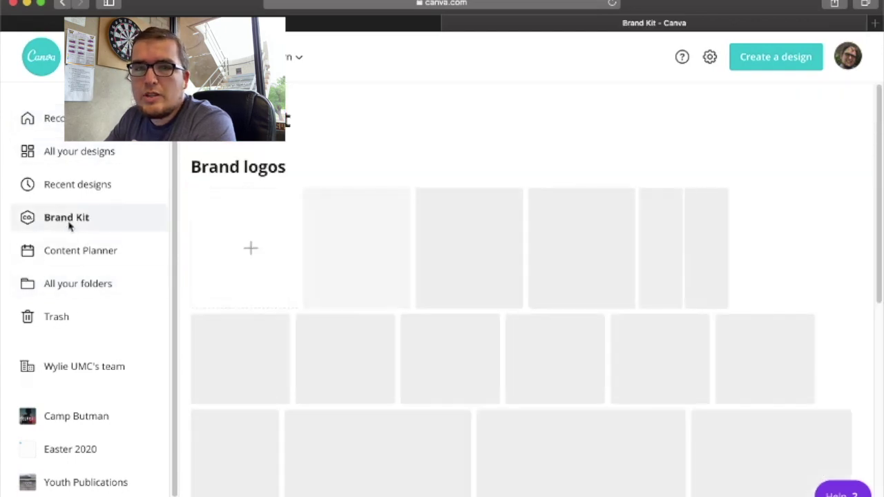
pyautogui.scroll(-1, 579, 269)
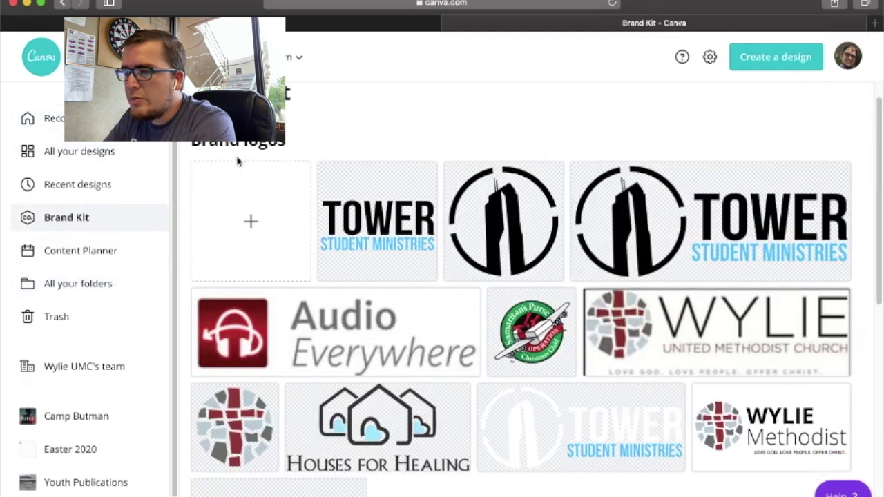
pyautogui.scroll(-5, 389, 350)
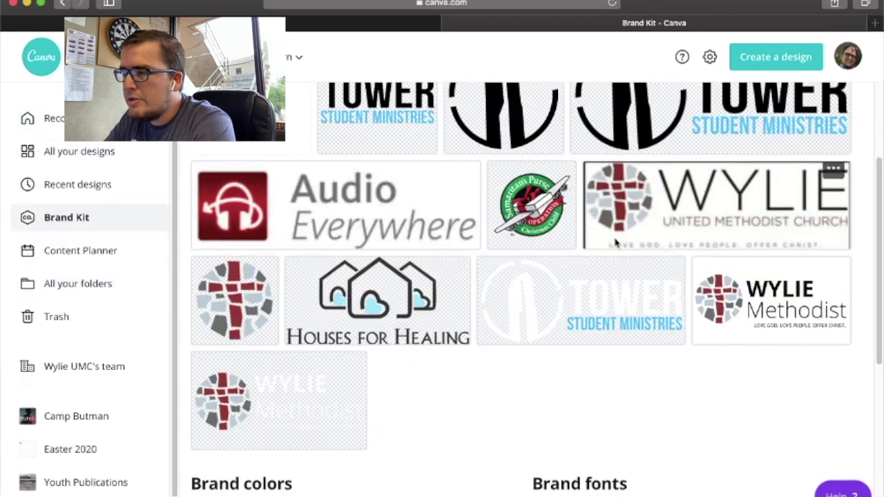
pyautogui.scroll(-5, 619, 243)
pyautogui.scroll(-2, 208, 309)
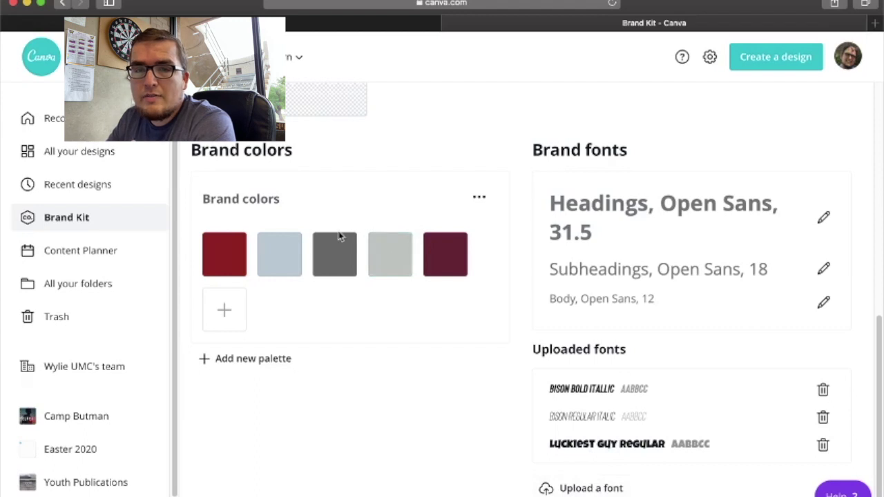
pyautogui.click(73, 251)
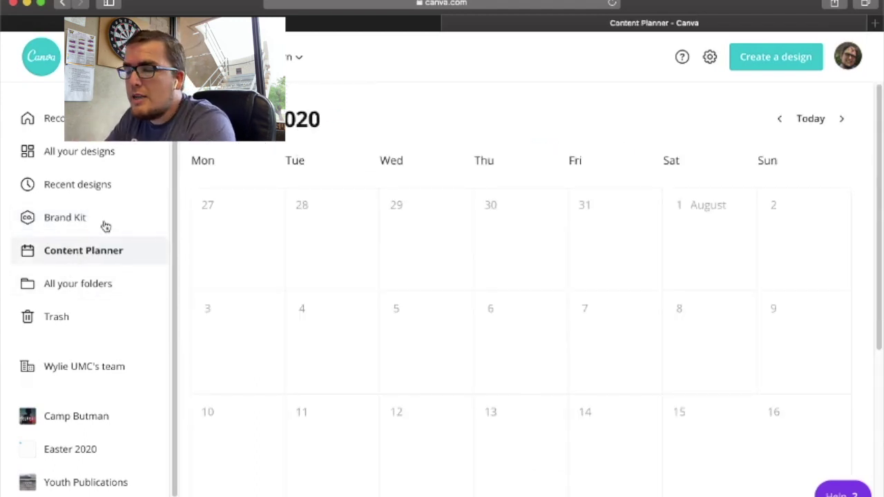
# Scroll the Content Planner to August's scheduled Facebook posts, including the one on the 19th.
pyautogui.scroll(-2, 306, 251)
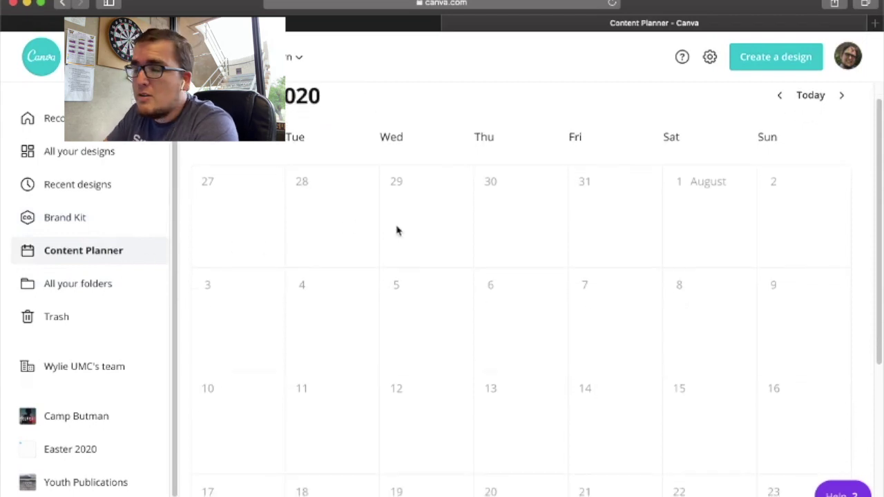
pyautogui.scroll(-8, 487, 214)
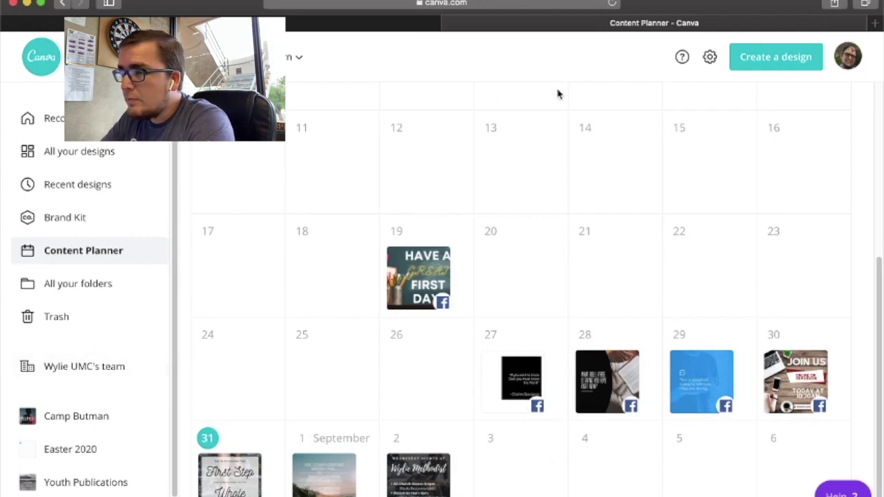
# From the Home page's Social Media category, start a new blank Instagram Post design.
pyautogui.click(104, 118)
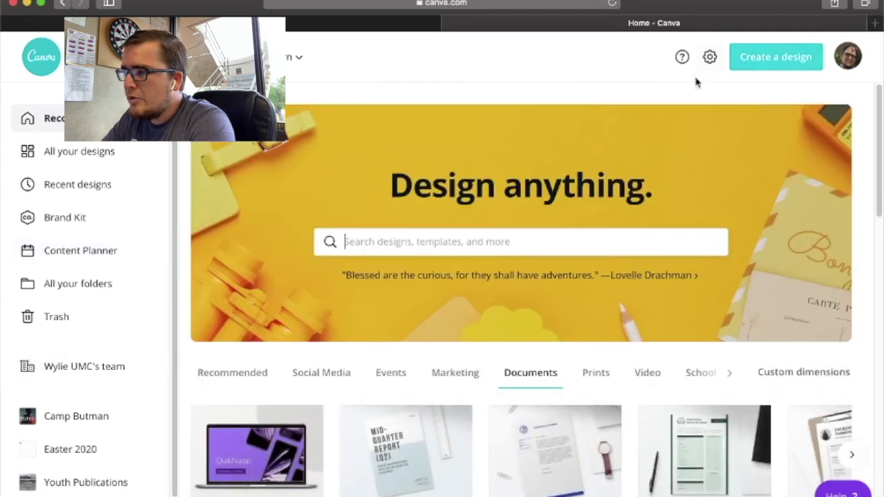
pyautogui.scroll(-5, 695, 90)
pyautogui.scroll(3, 663, 118)
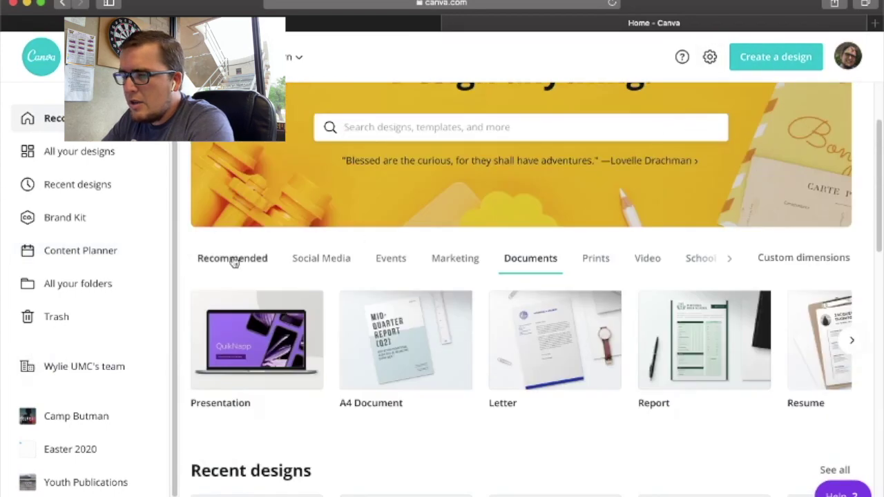
pyautogui.click(298, 260)
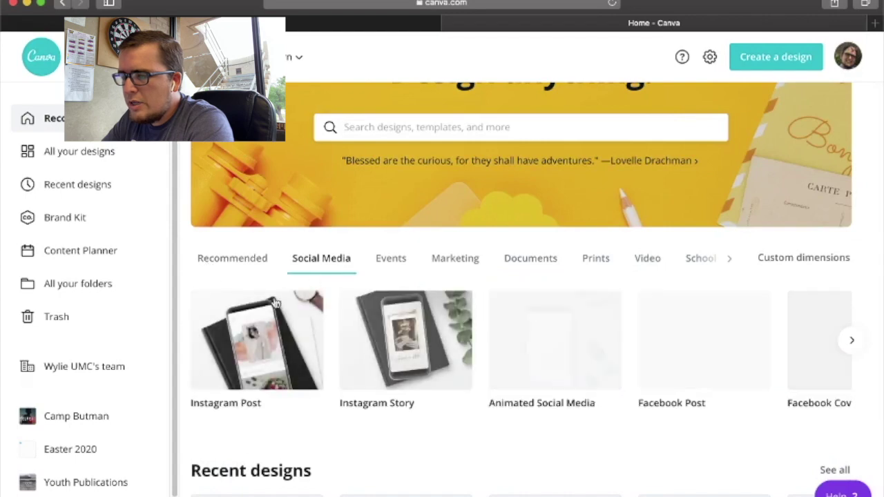
pyautogui.click(263, 348)
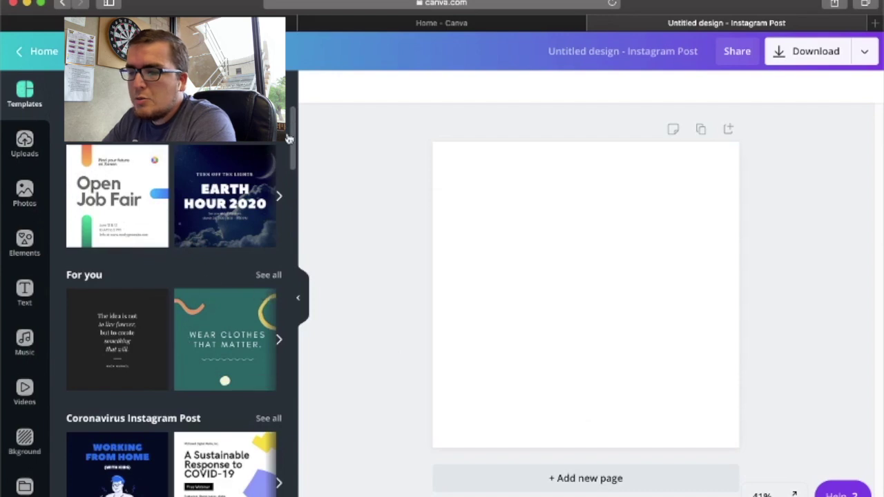
# Apply the 'Spring is Here!' blossom template from the Spring Instagram Post set.
pyautogui.scroll(-9, 207, 228)
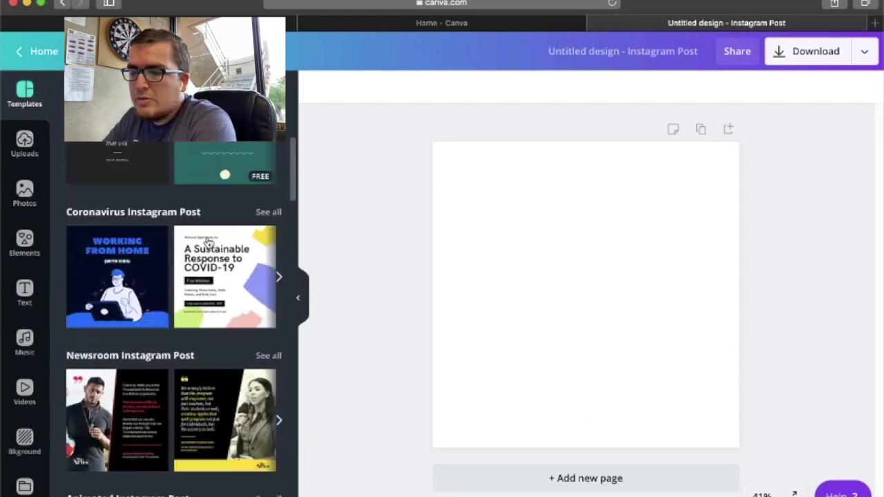
pyautogui.scroll(-3, 207, 246)
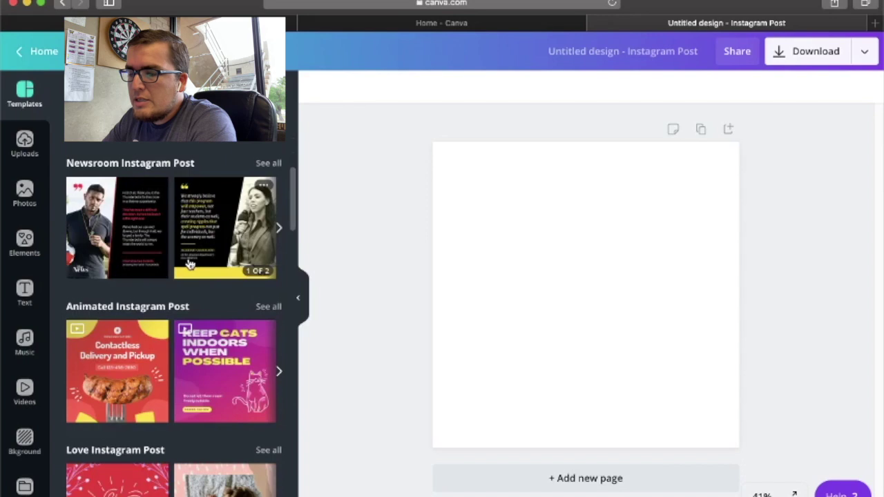
pyautogui.scroll(-7, 175, 293)
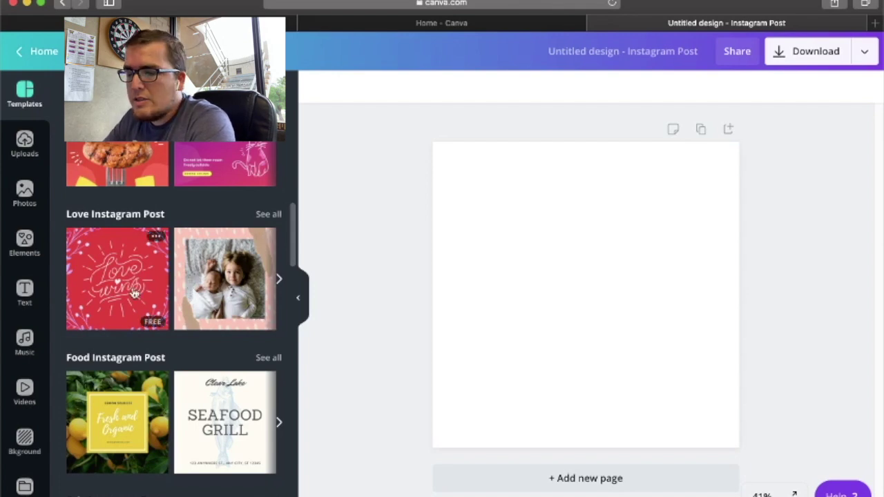
pyautogui.scroll(-10, 134, 294)
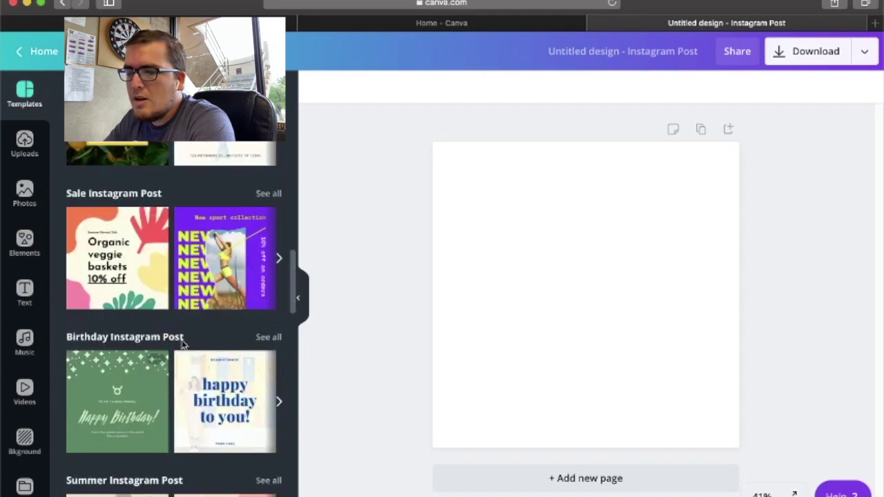
pyautogui.scroll(-5, 183, 344)
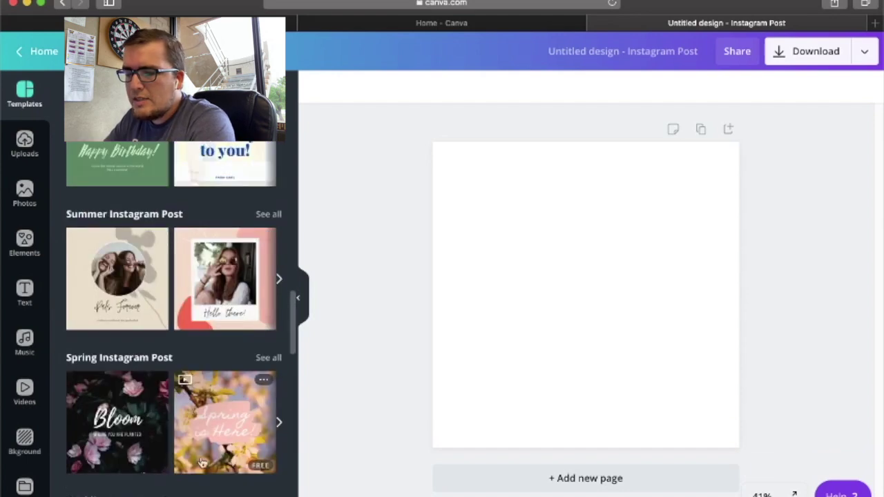
pyautogui.scroll(-4, 202, 462)
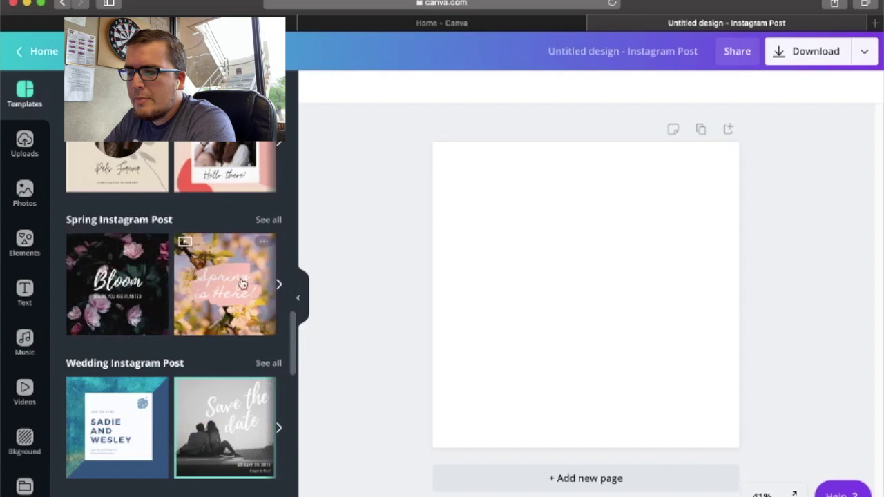
pyautogui.scroll(-1, 241, 283)
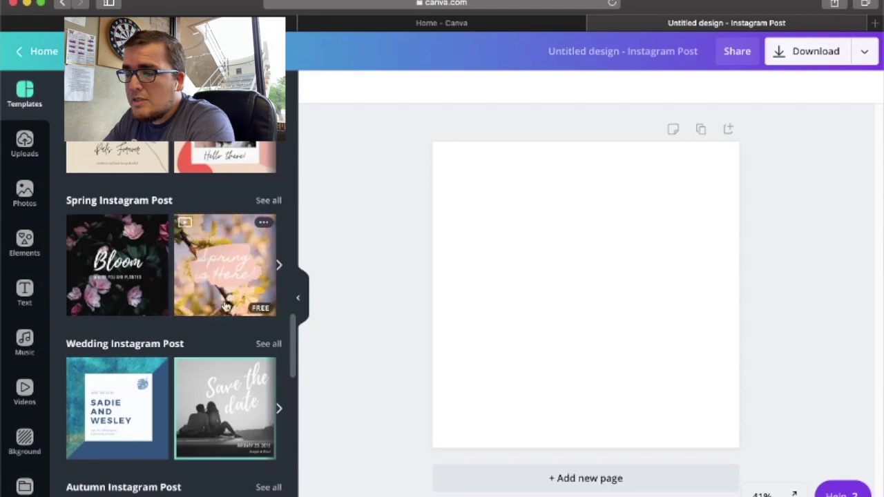
pyautogui.click(225, 304)
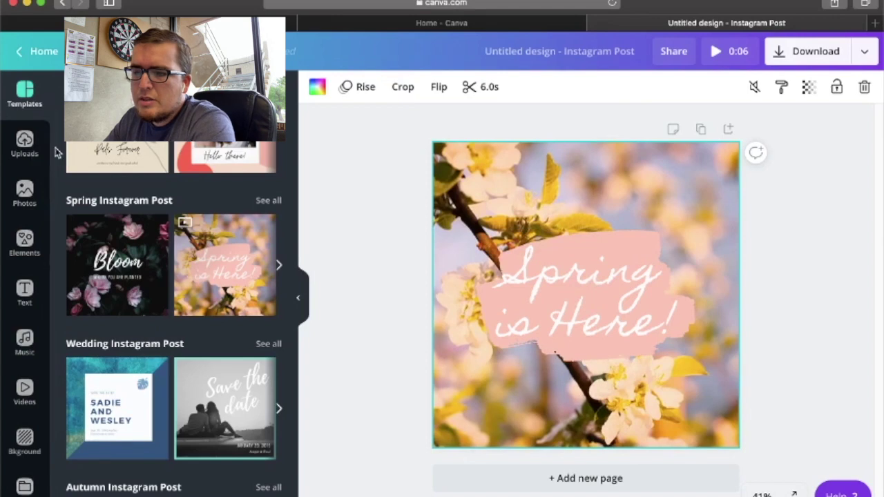
pyautogui.click(25, 145)
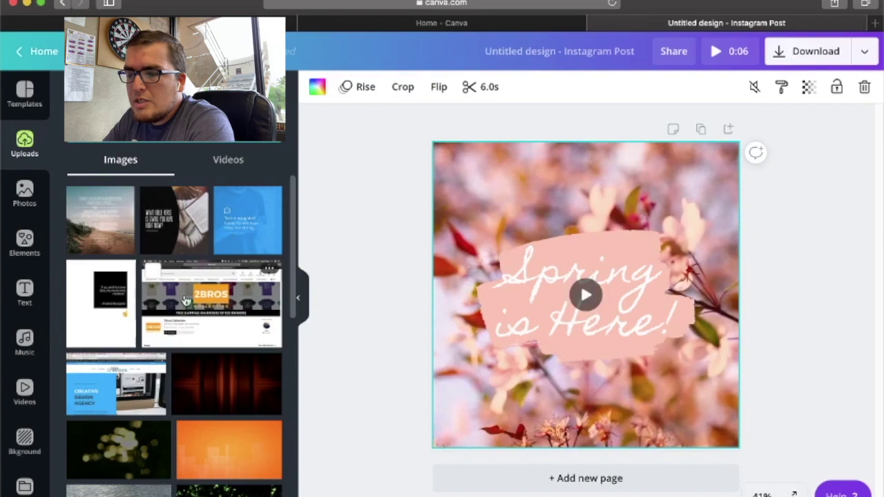
# Place the uploaded stairs photo over the whole page, delete it, and bring up the Photos library.
pyautogui.scroll(-1, 228, 365)
pyautogui.scroll(-10, 228, 364)
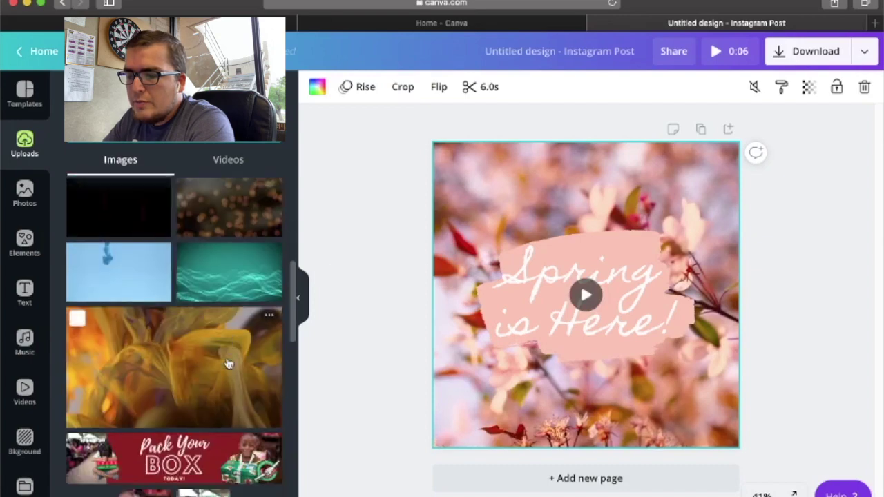
pyautogui.scroll(-5, 228, 365)
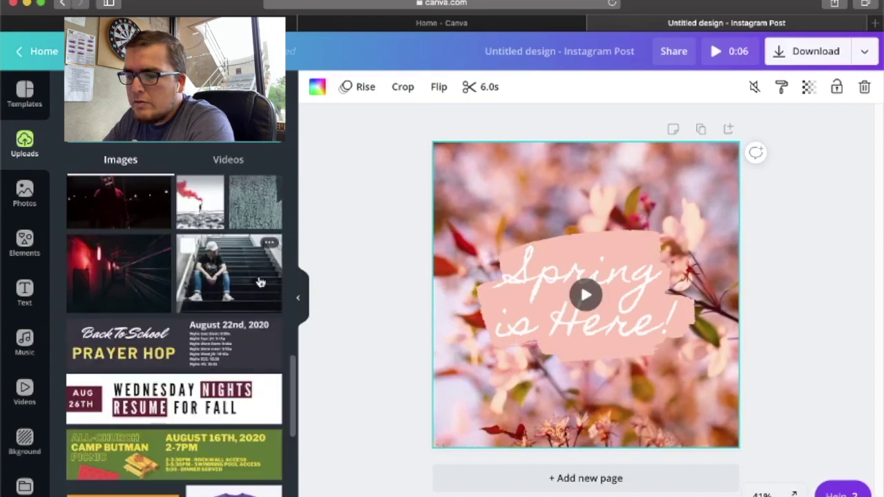
pyautogui.moveTo(690, 255); pyautogui.dragTo(494, 151)
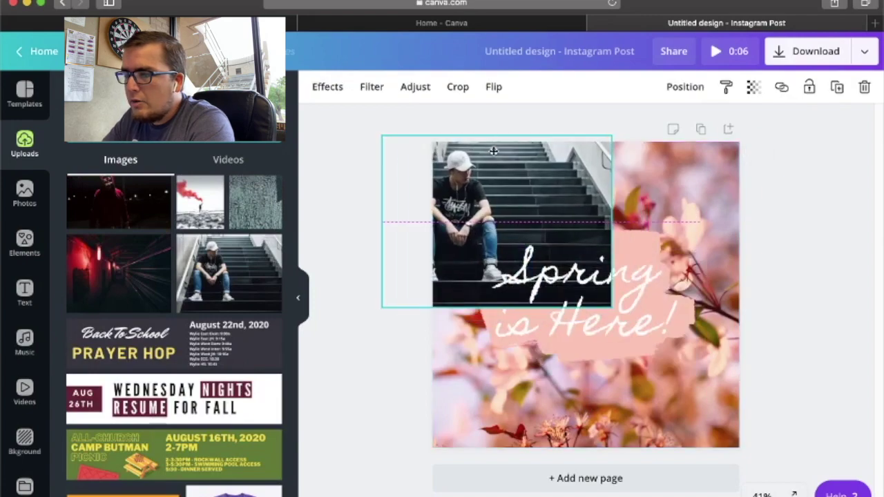
pyautogui.moveTo(650, 335); pyautogui.dragTo(815, 462)
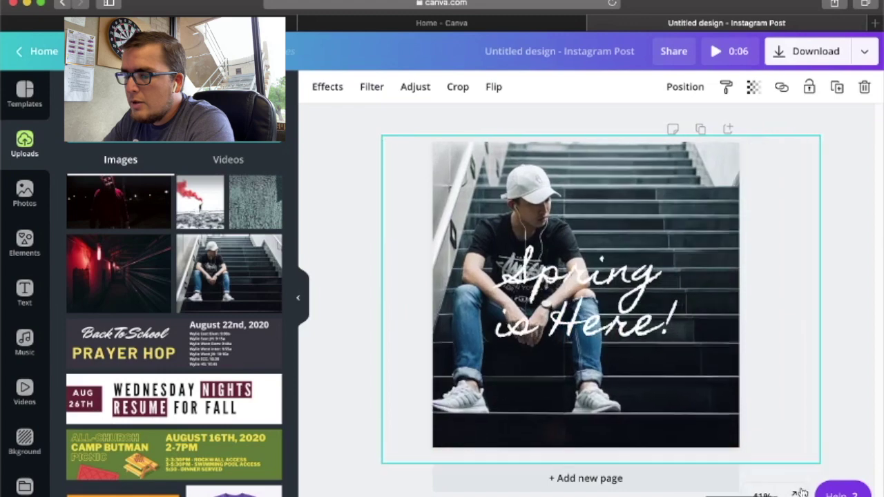
pyautogui.click(865, 86)
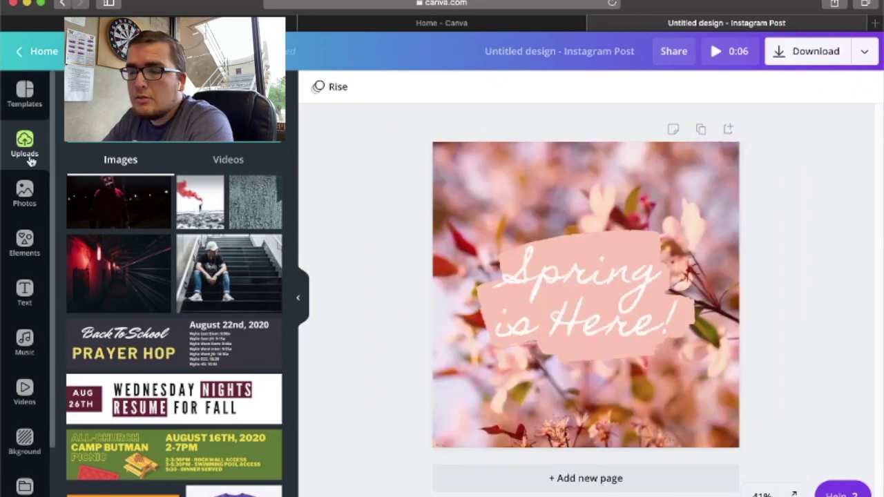
pyautogui.click(25, 196)
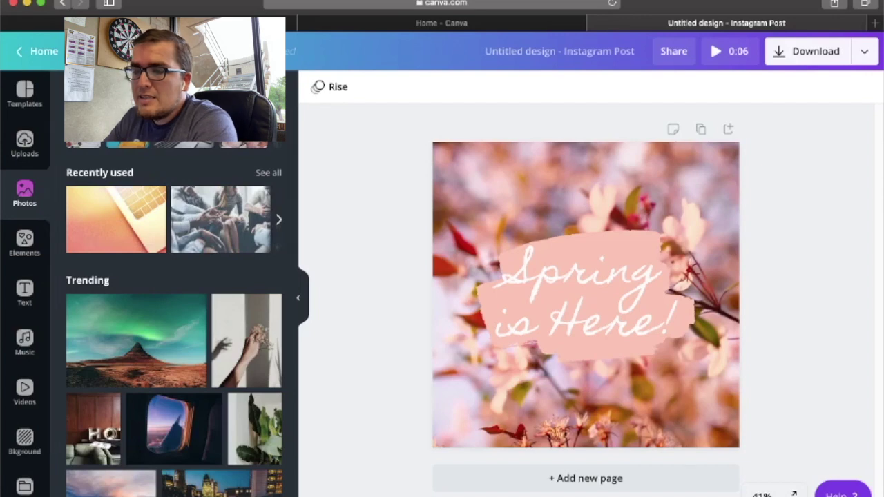
# Search Photos for 'Community' and add the stacked-hands photo to the page.
pyautogui.click(173, 104)
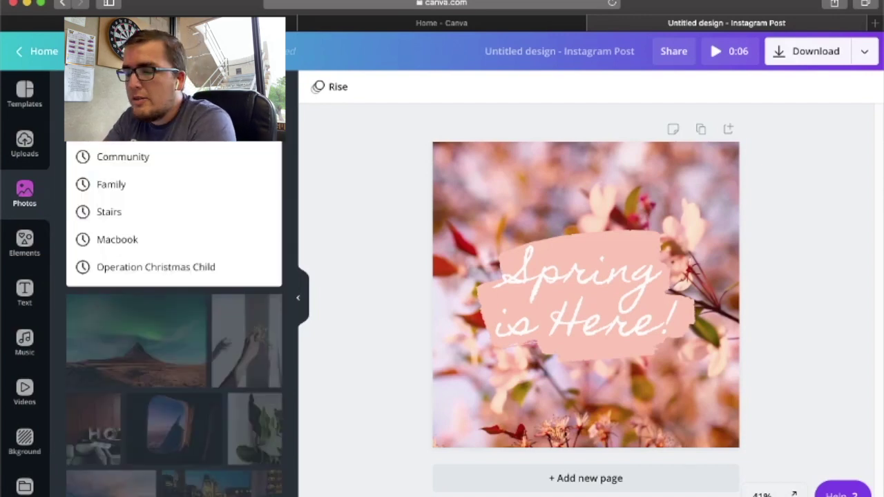
pyautogui.write('com')
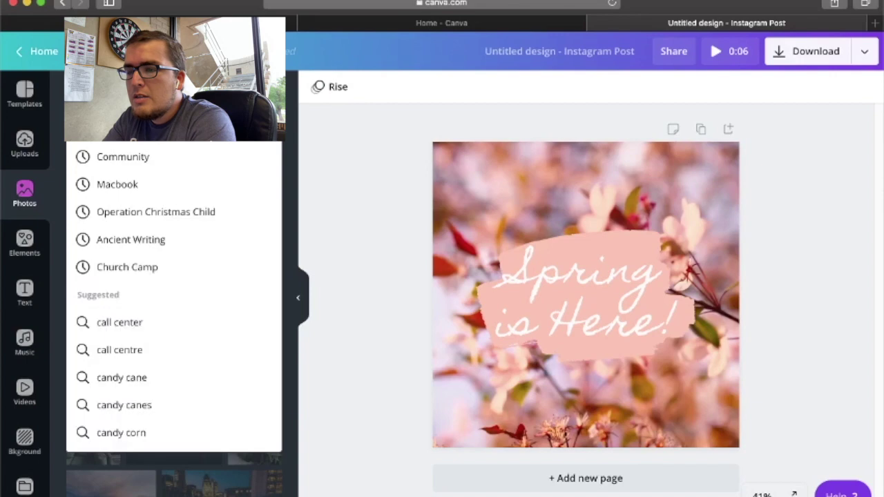
pyautogui.click(136, 155)
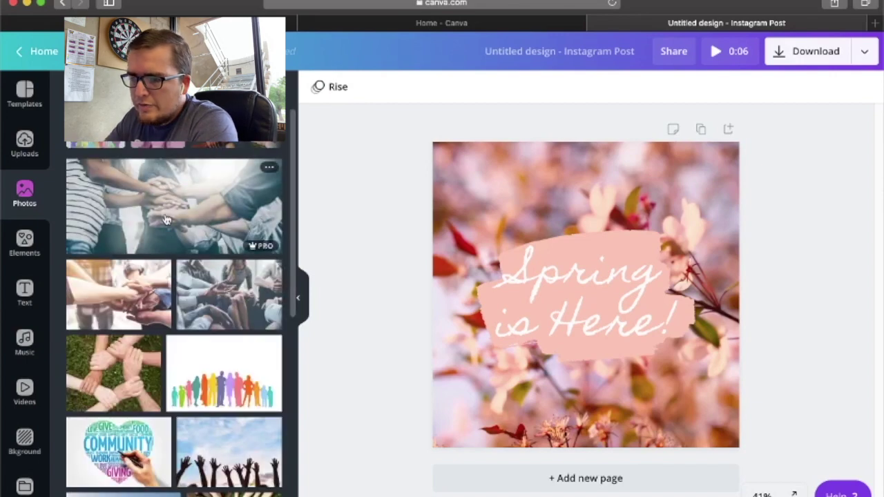
pyautogui.click(168, 219)
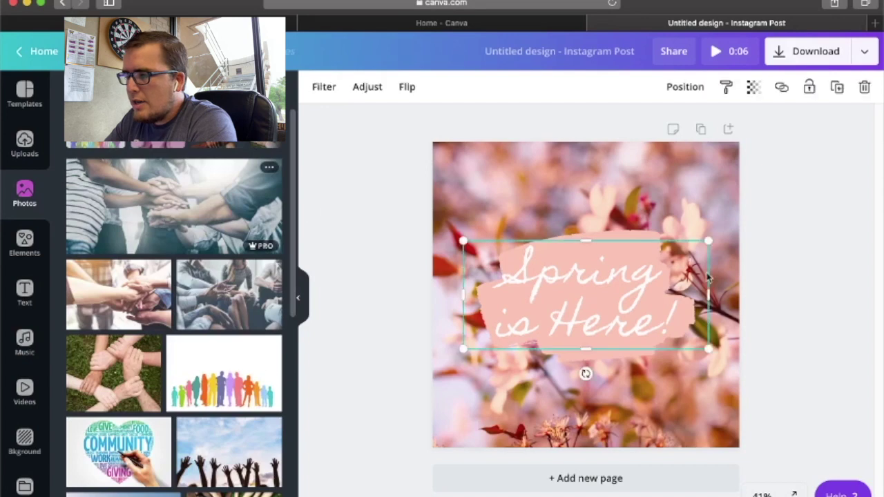
# Delete the blossom background and stretch the hands photo to fill the whole page.
pyautogui.click(558, 193)
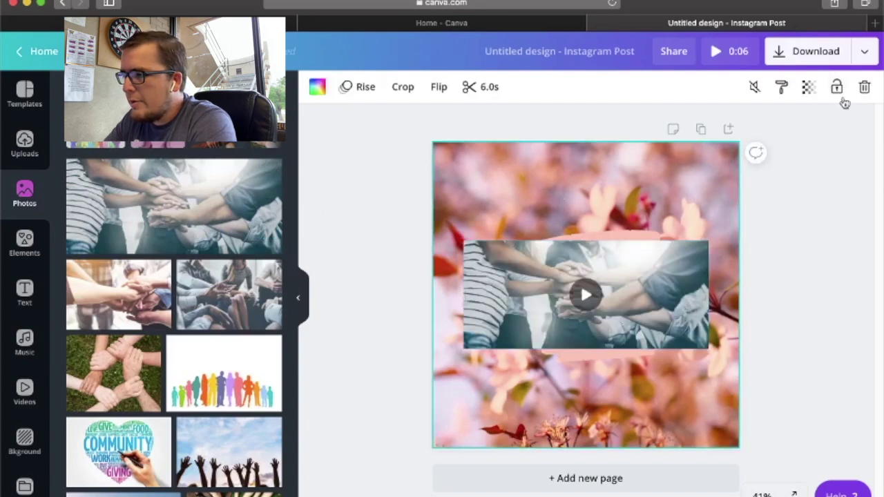
pyautogui.click(864, 87)
pyautogui.moveTo(625, 301); pyautogui.dragTo(469, 195)
pyautogui.moveTo(810, 452); pyautogui.dragTo(849, 492)
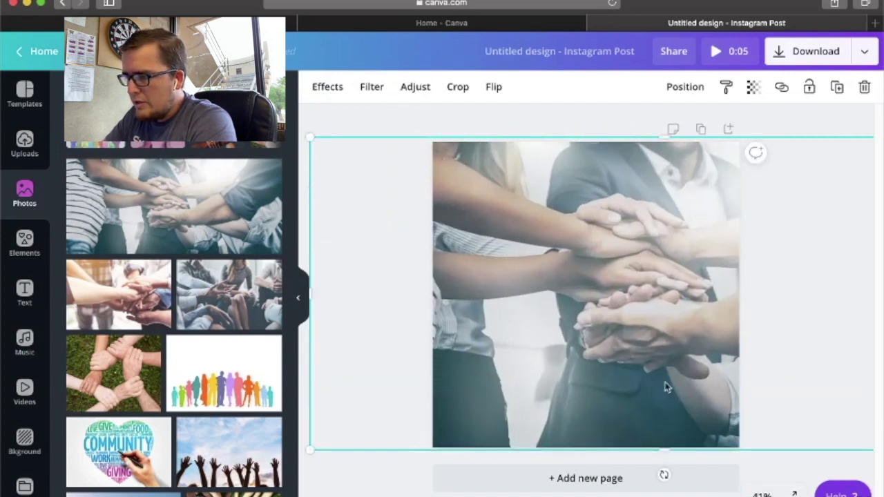
pyautogui.moveTo(633, 401); pyautogui.dragTo(611, 401)
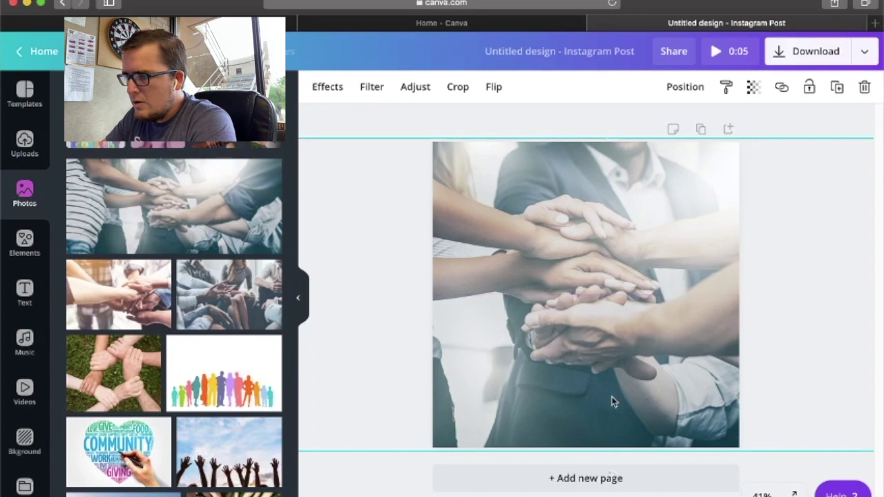
pyautogui.click(791, 114)
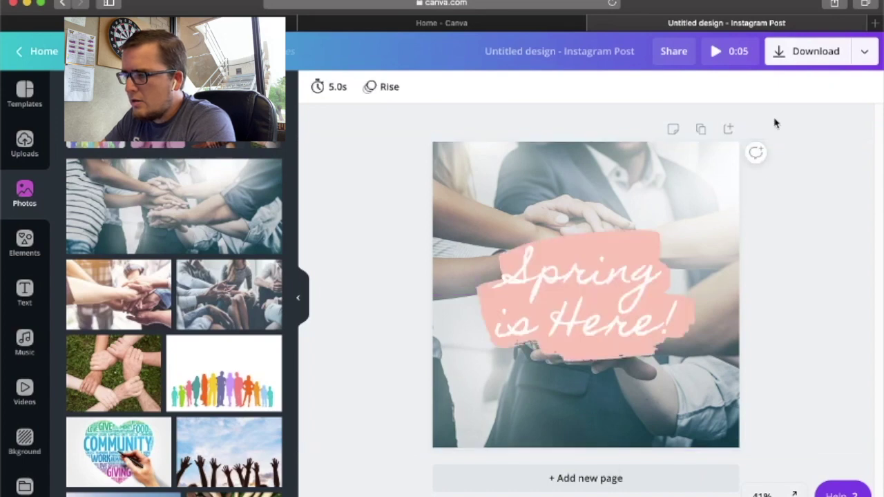
pyautogui.click(24, 256)
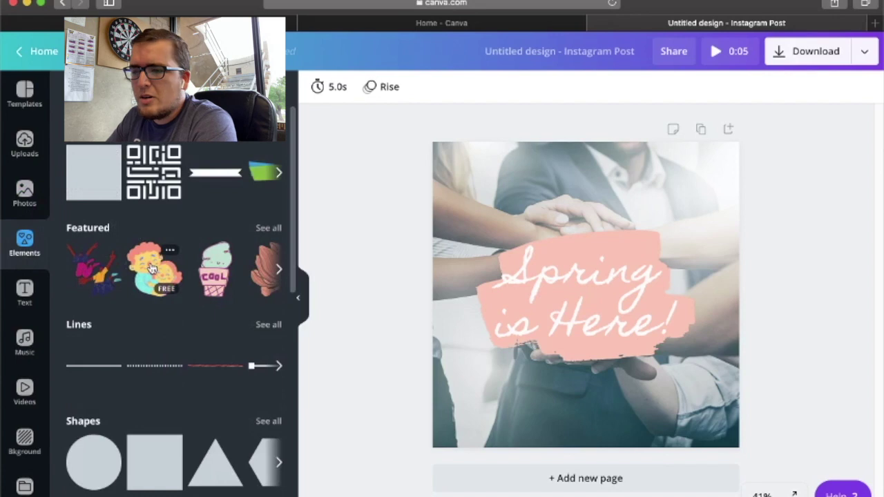
# Show all Frames in Elements and scroll down to the torn-paper and brush-stroke frames.
pyautogui.scroll(-3, 193, 336)
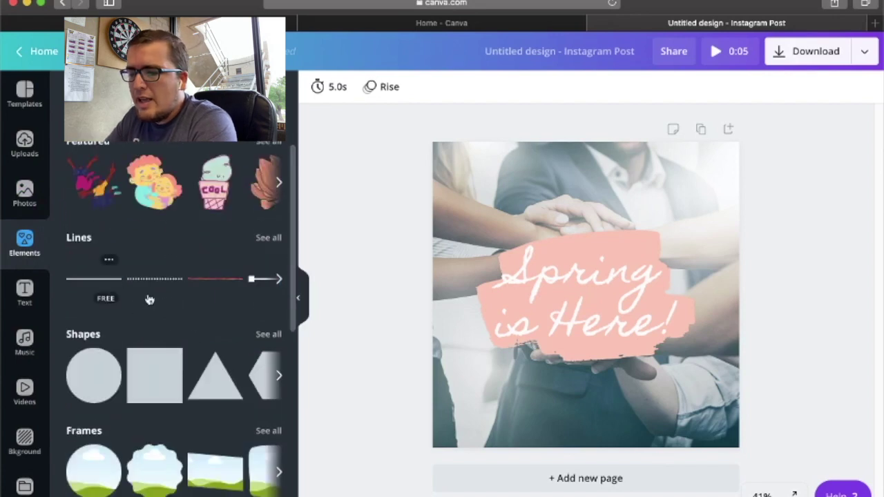
pyautogui.scroll(-3, 156, 332)
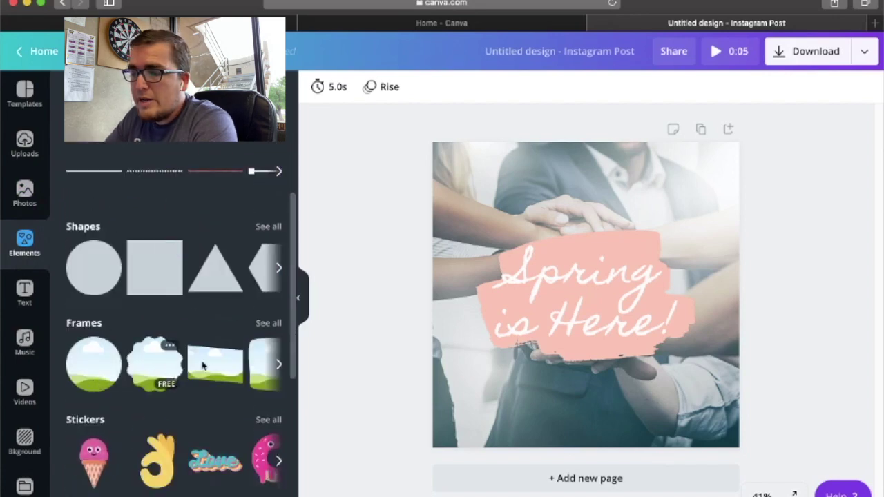
pyautogui.scroll(-1, 228, 335)
pyautogui.click(279, 343)
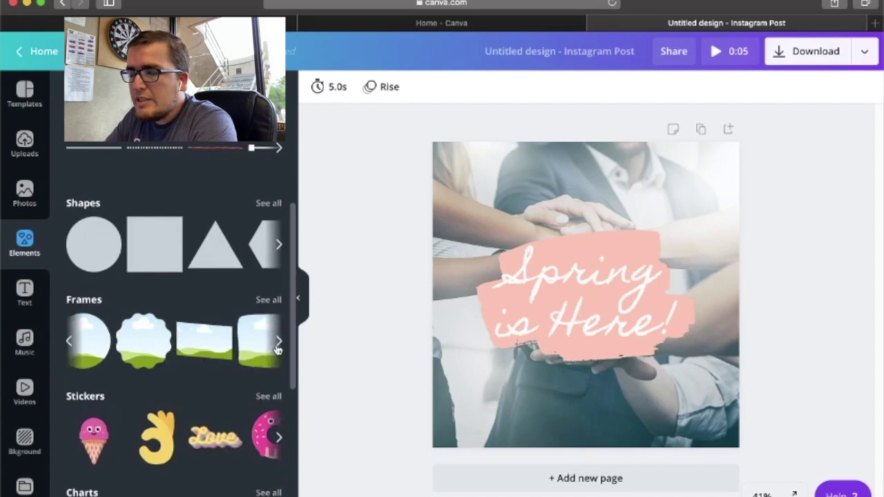
pyautogui.click(278, 343)
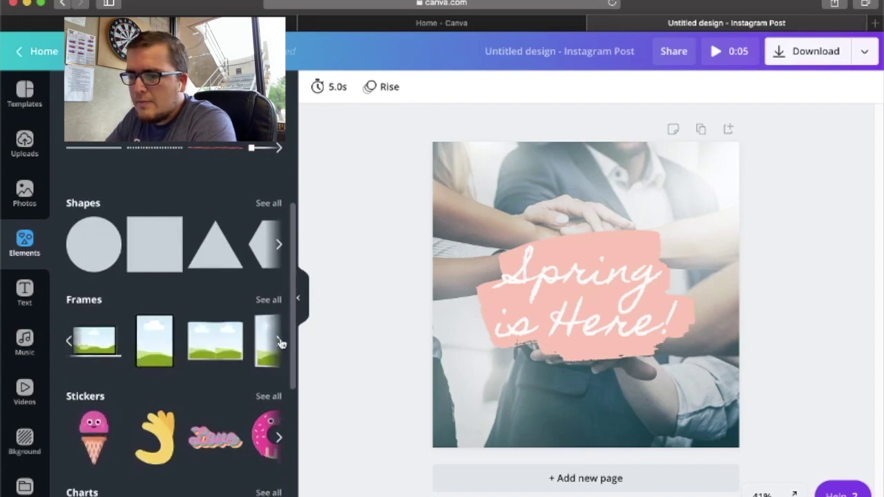
pyautogui.click(279, 342)
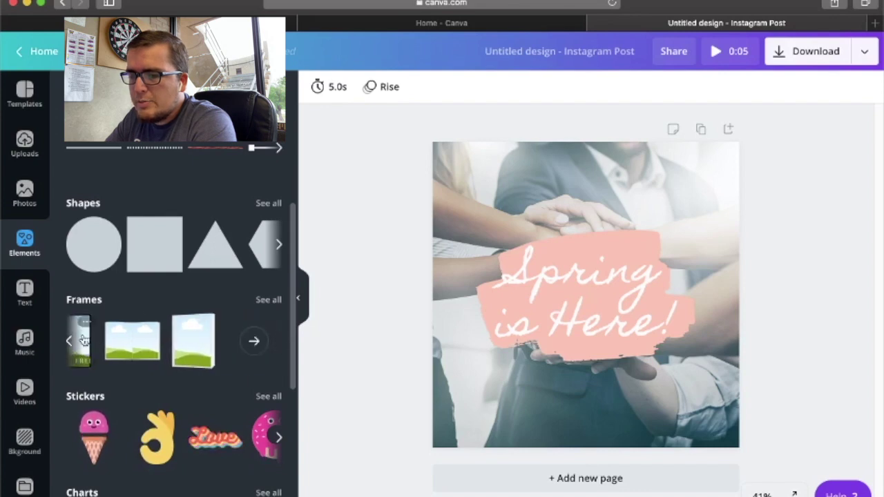
pyautogui.click(269, 301)
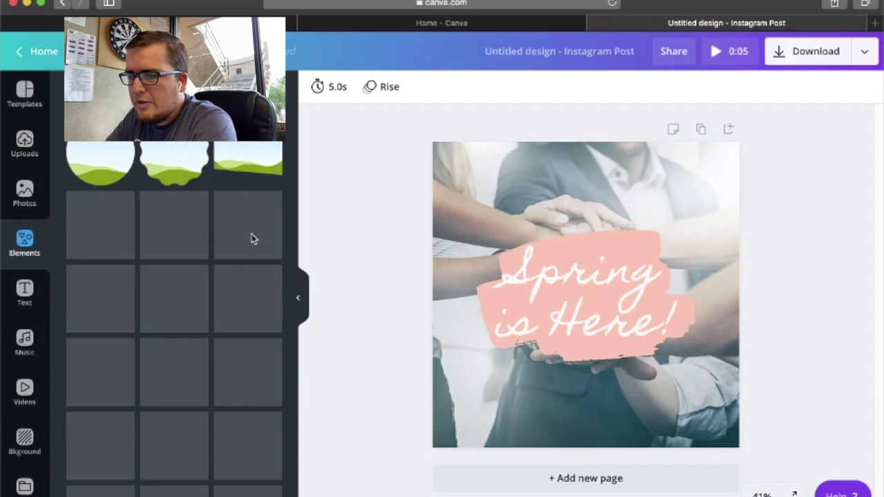
pyautogui.scroll(-3, 246, 332)
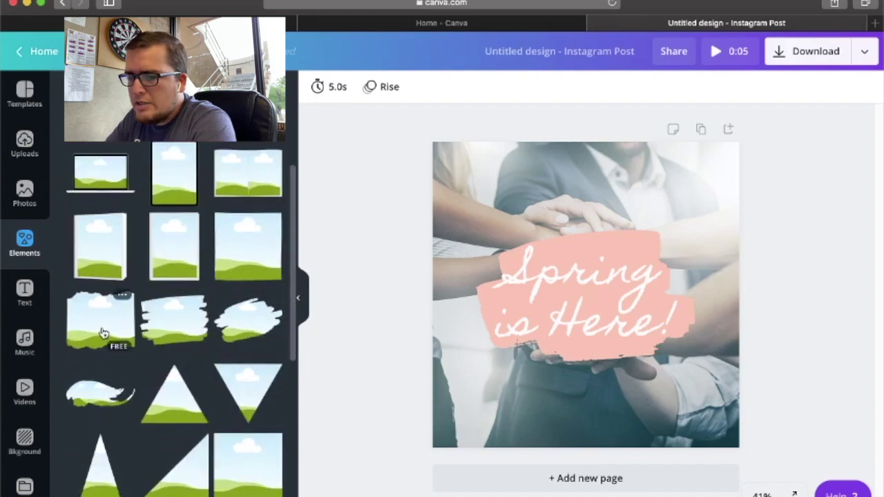
# Place a torn-paper frame, stretch it over the whole page, and delete the old background photo.
pyautogui.moveTo(313, 289); pyautogui.dragTo(491, 207)
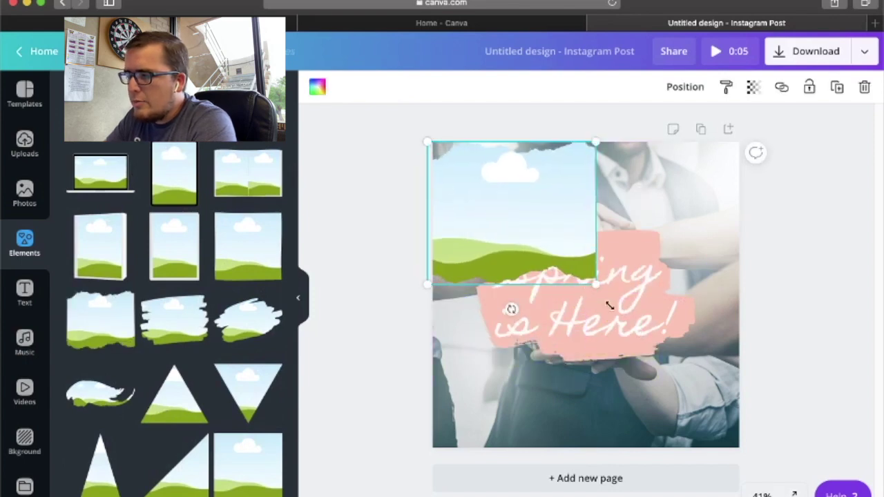
pyautogui.moveTo(762, 440); pyautogui.dragTo(674, 362)
pyautogui.moveTo(497, 241); pyautogui.dragTo(511, 277)
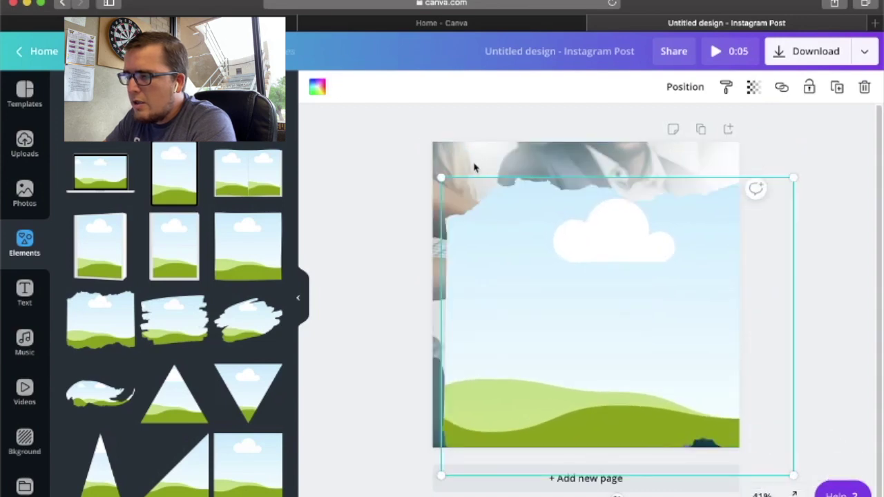
pyautogui.click(563, 146)
pyautogui.click(864, 87)
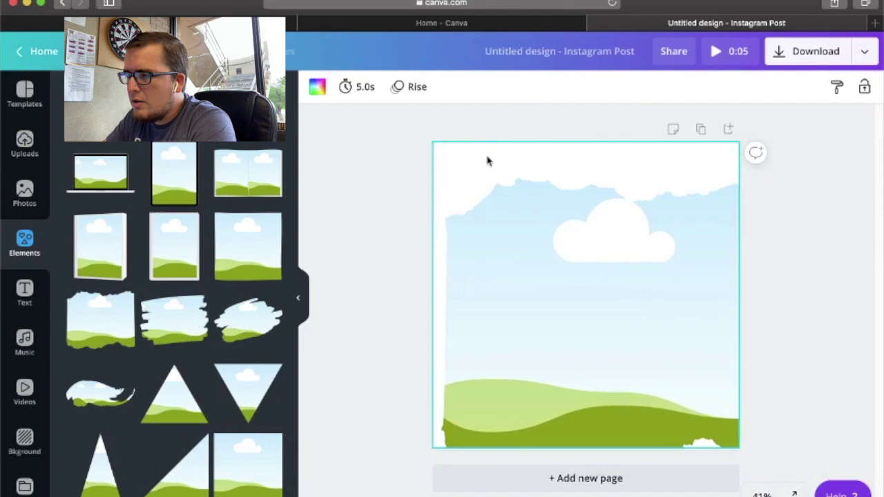
pyautogui.moveTo(504, 235); pyautogui.dragTo(489, 211)
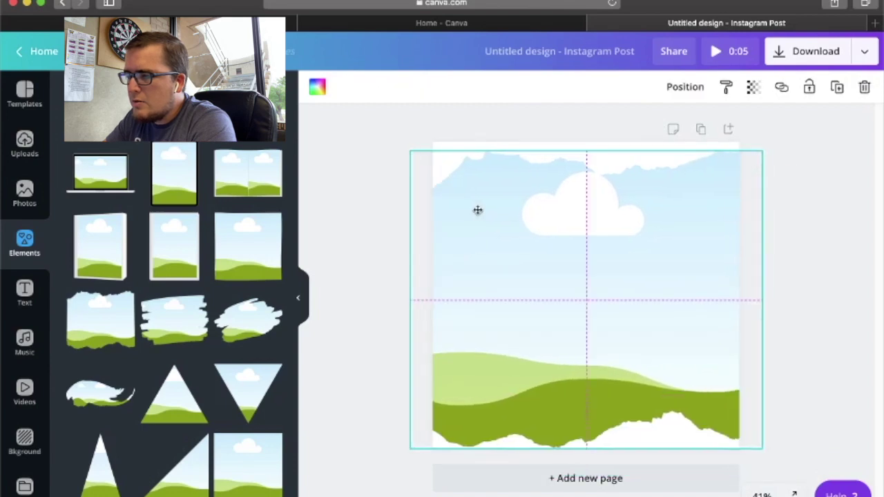
pyautogui.moveTo(474, 210); pyautogui.dragTo(475, 210)
pyautogui.click(817, 228)
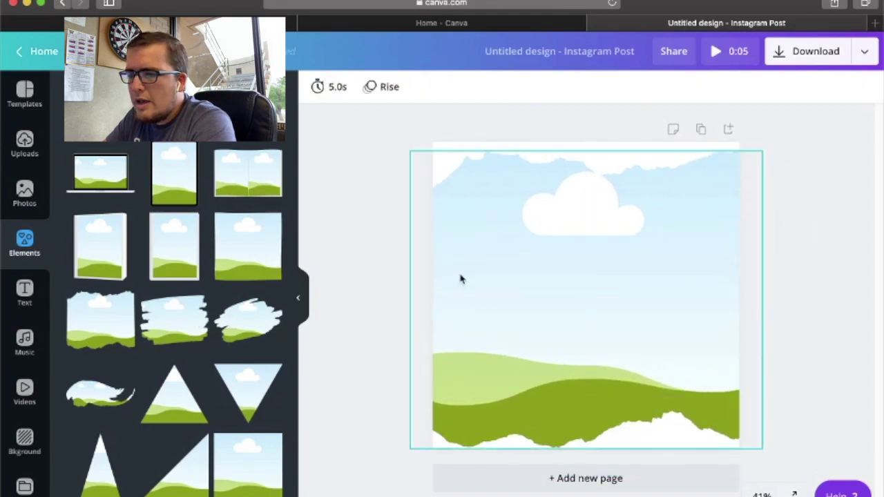
pyautogui.click(24, 144)
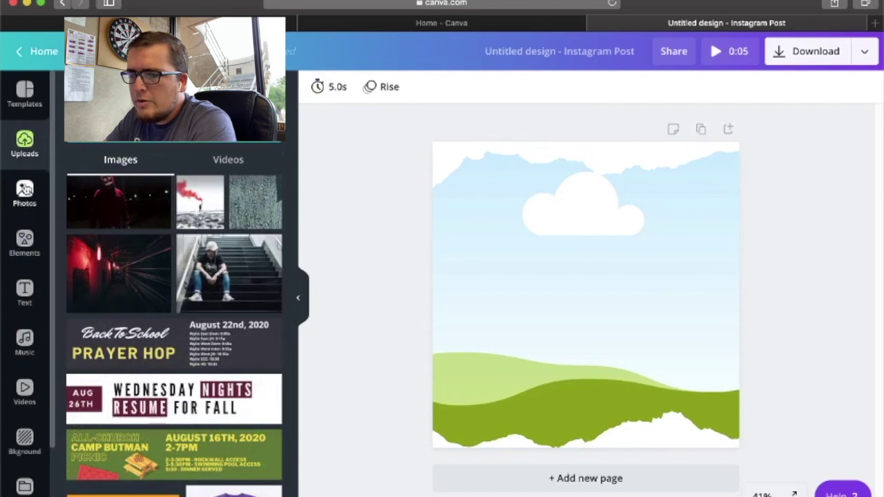
# Drop the stacked-hands photo into the torn-paper frame and shift its crop slightly right.
pyautogui.click(24, 194)
pyautogui.moveTo(143, 215); pyautogui.dragTo(519, 278)
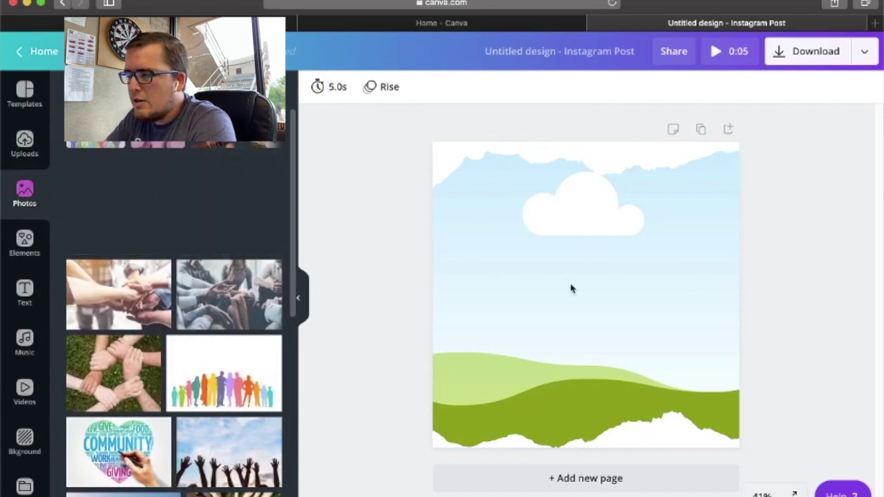
pyautogui.moveTo(570, 289); pyautogui.dragTo(660, 283)
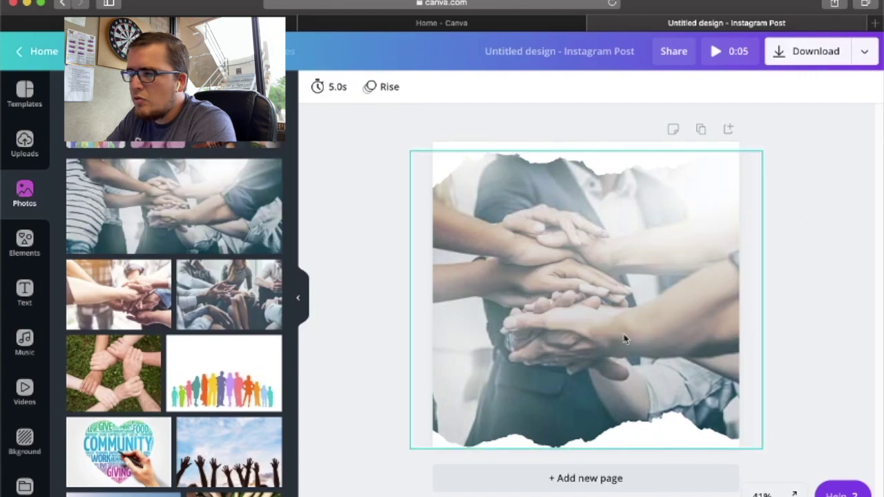
pyautogui.doubleClick(549, 314)
pyautogui.moveTo(564, 306); pyautogui.dragTo(593, 305)
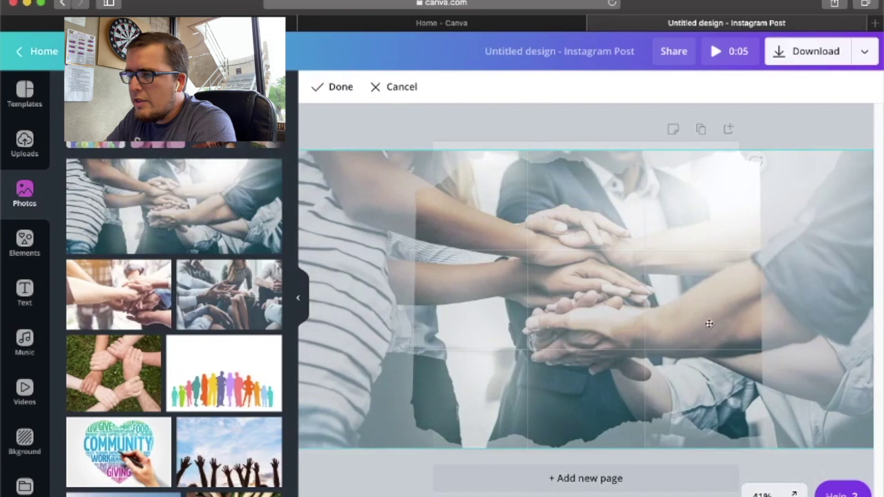
pyautogui.click(342, 88)
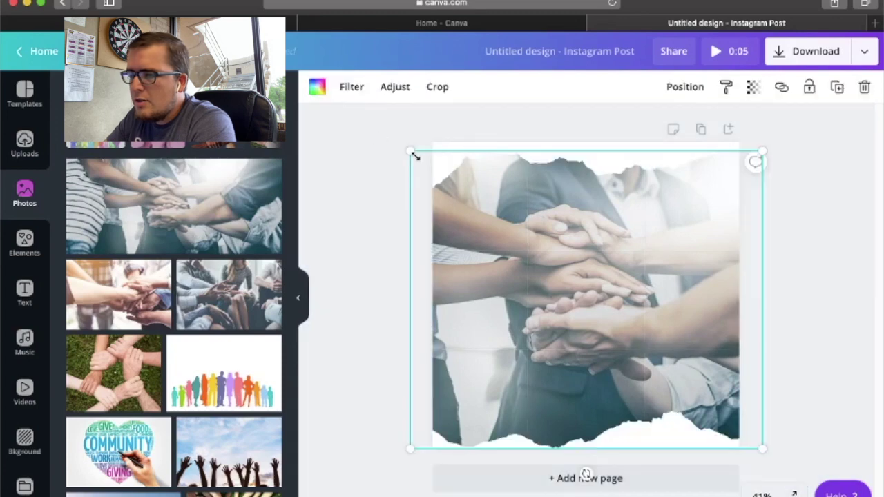
pyautogui.click(804, 320)
# Send the hands photo backward twice so it sits behind the pink shape and text.
pyautogui.click(684, 235)
pyautogui.moveTo(842, 275); pyautogui.dragTo(484, 211)
pyautogui.moveTo(767, 182); pyautogui.dragTo(766, 181)
pyautogui.moveTo(837, 164); pyautogui.dragTo(366, 191)
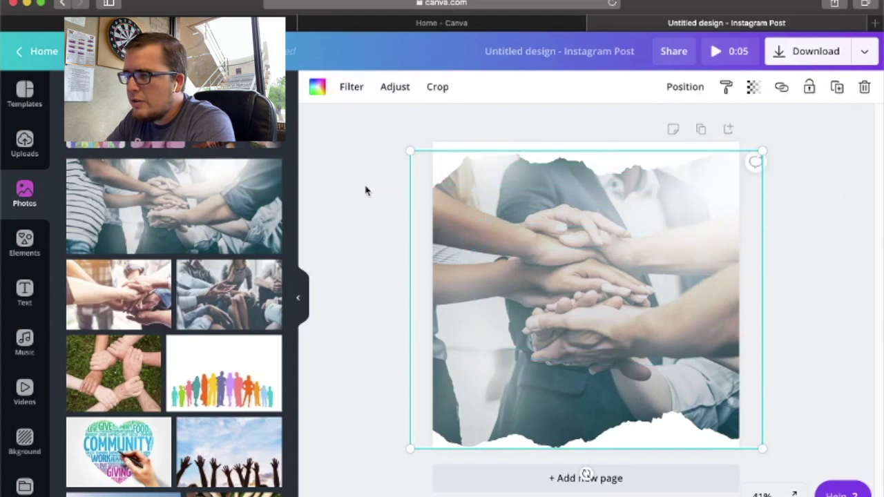
pyautogui.click(692, 89)
pyautogui.click(646, 129)
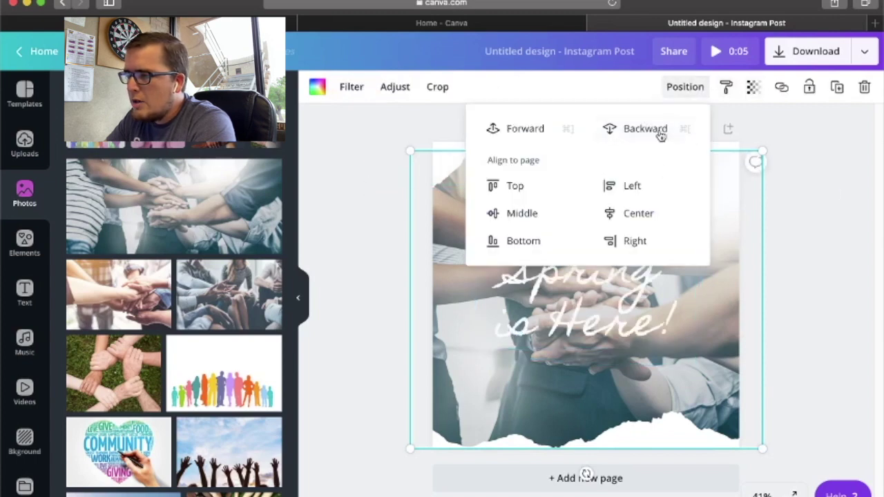
pyautogui.click(662, 138)
pyautogui.click(843, 226)
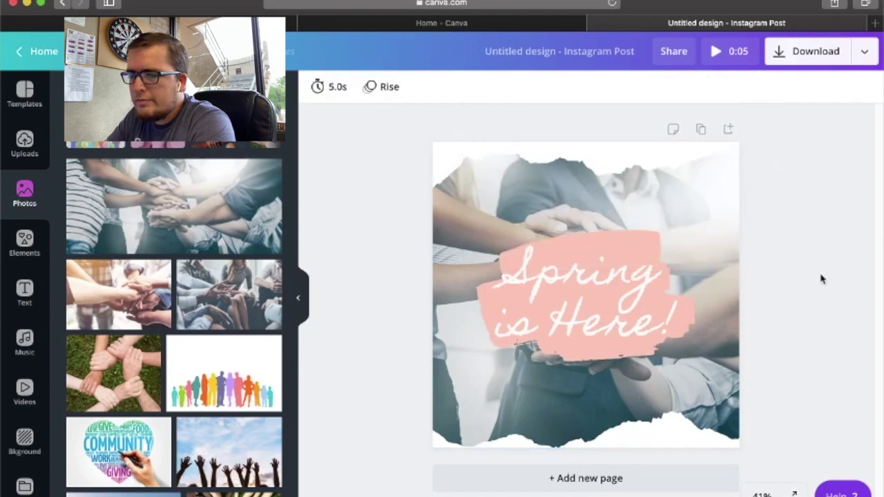
# Delete the 'Spring is Here!' text from the pink shape.
pyautogui.click(23, 290)
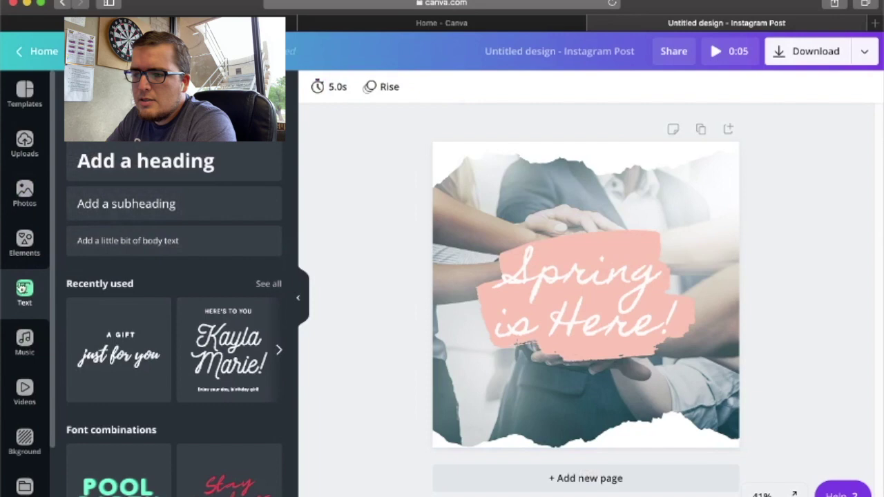
pyautogui.scroll(-5, 152, 304)
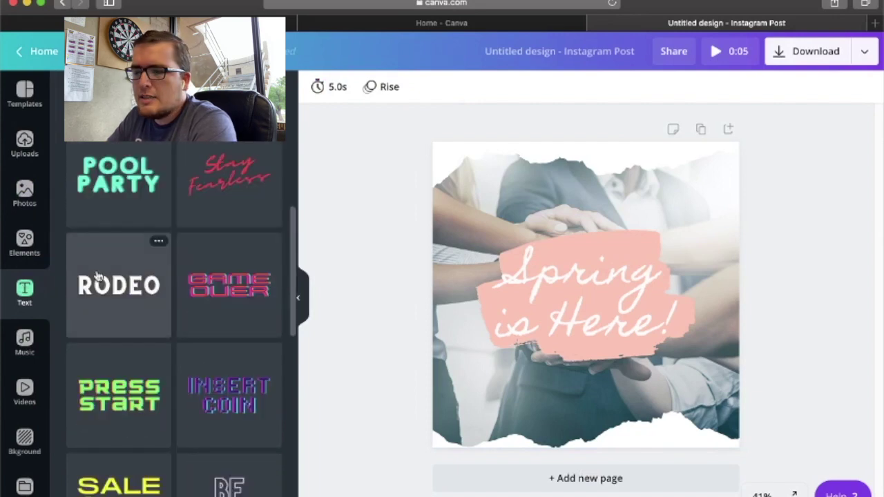
pyautogui.scroll(-2, 97, 276)
pyautogui.scroll(-3, 173, 300)
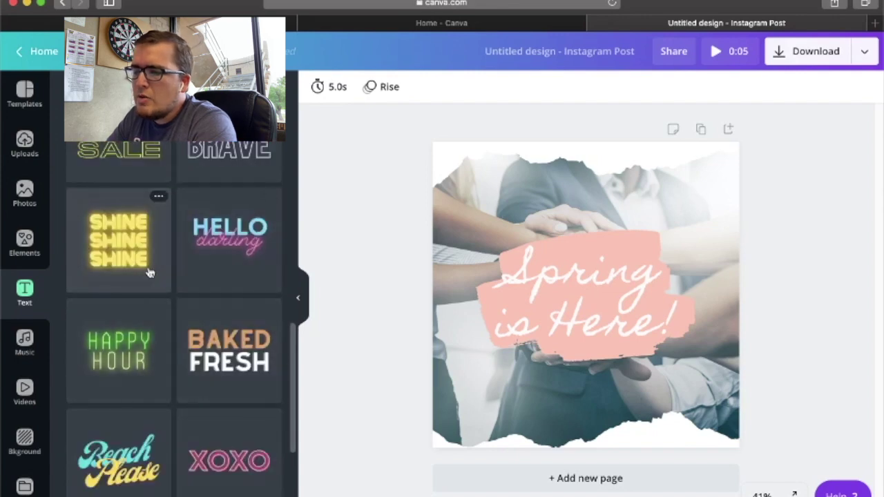
pyautogui.click(568, 296)
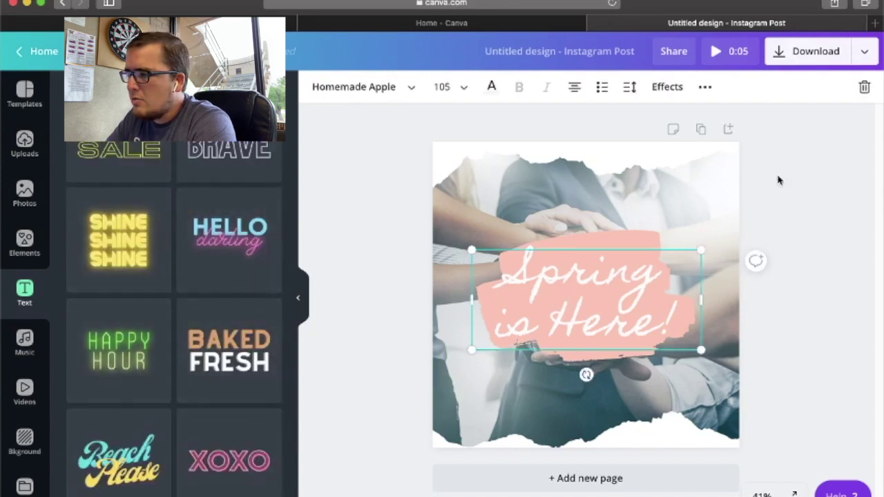
pyautogui.press('Delete')
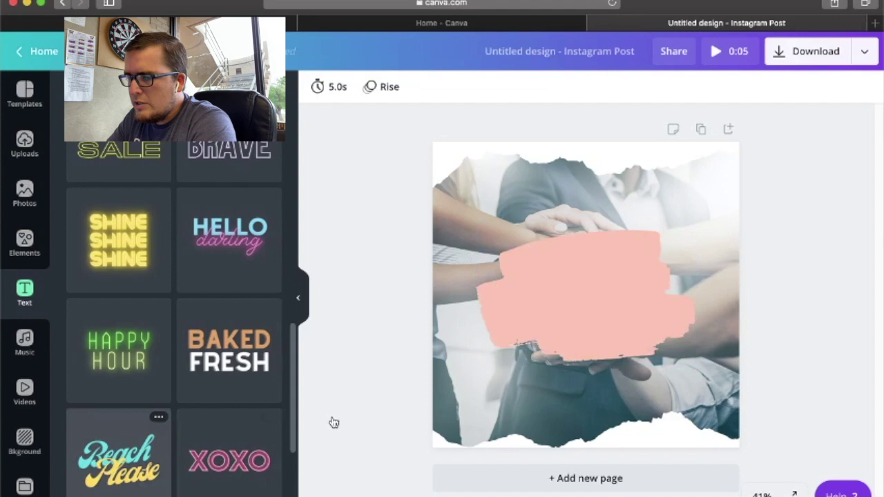
# Add the Beach Please text style onto the shape and retype it as 'We Are' / 'Together'.
pyautogui.moveTo(456, 345); pyautogui.dragTo(590, 309)
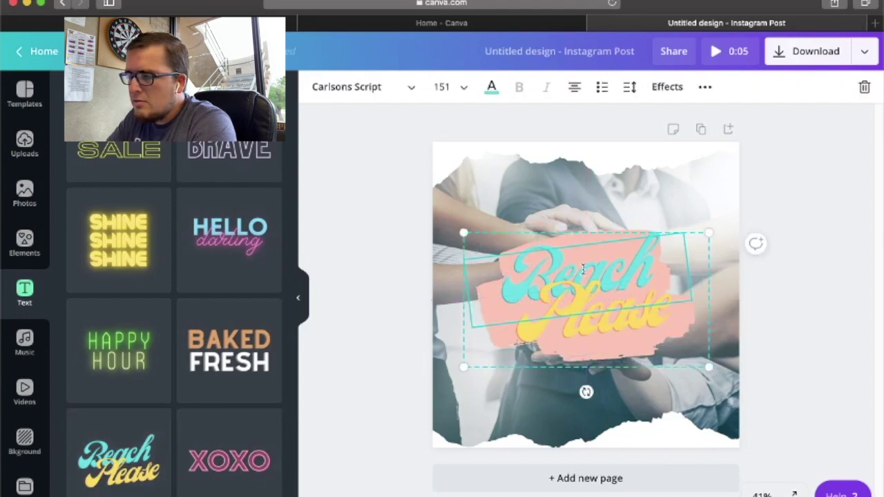
pyautogui.doubleClick(582, 269)
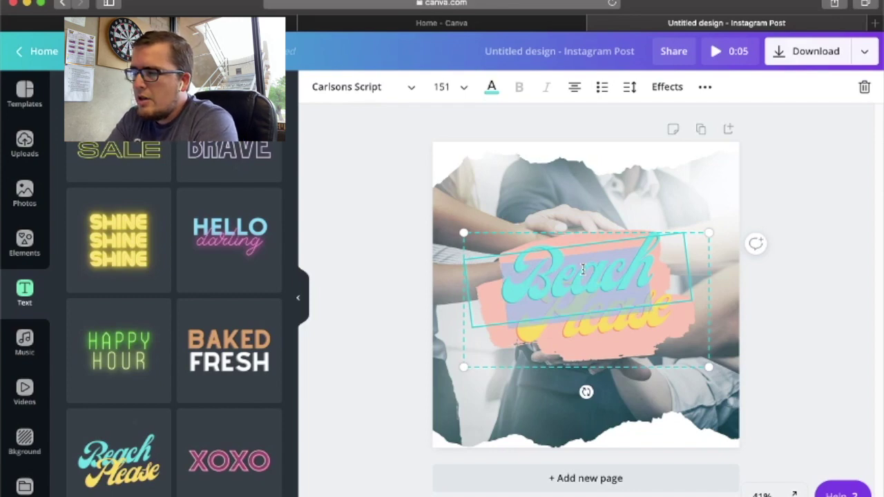
pyautogui.write('We Are')
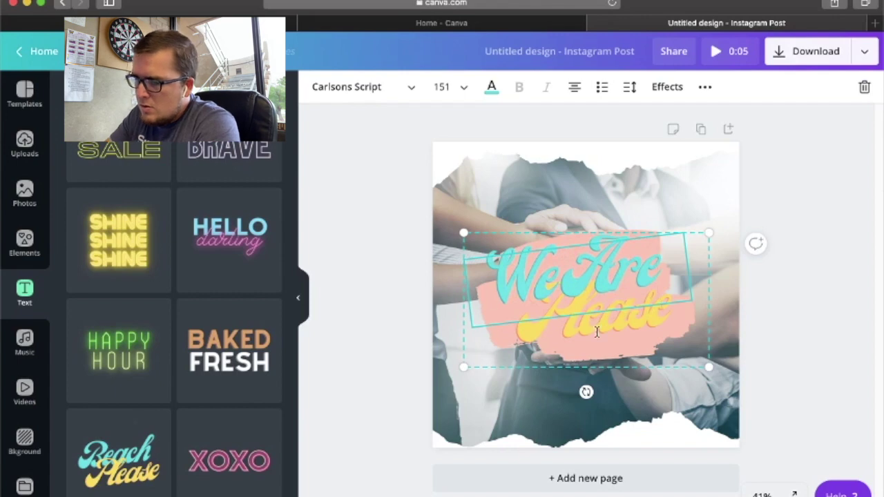
pyautogui.click(618, 337)
pyautogui.doubleClick(609, 330)
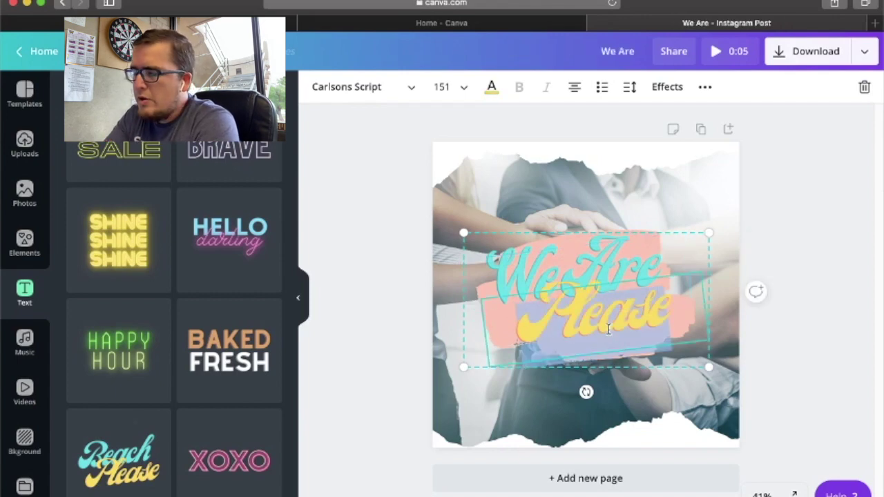
pyautogui.write('Together')
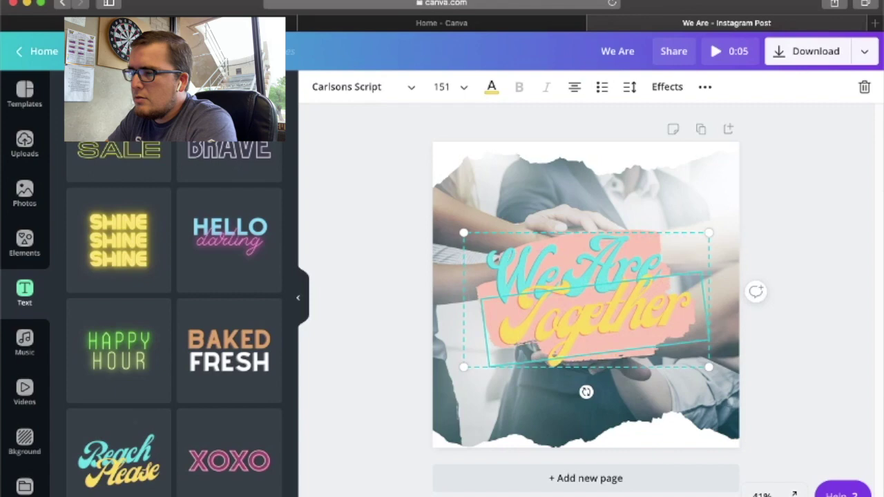
pyautogui.click(805, 207)
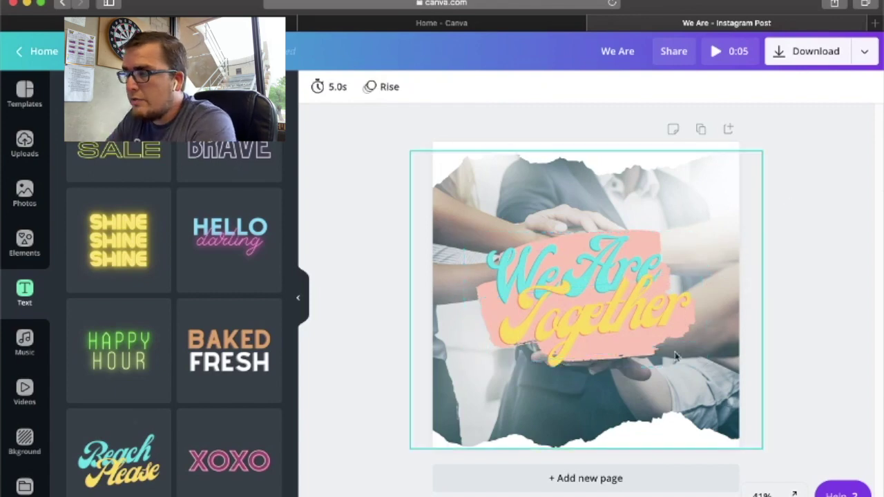
# Make the brush-stroke shape white and recentre the 'We Are Together' text across it.
pyautogui.click(477, 368)
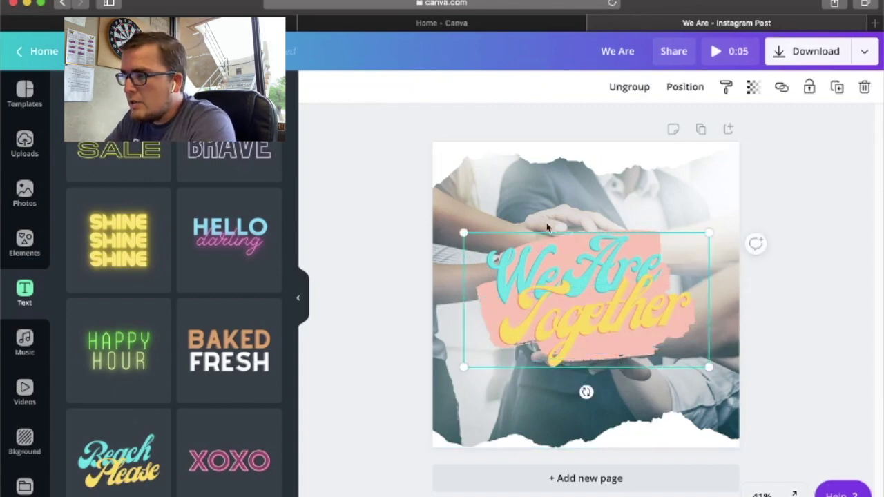
pyautogui.click(612, 263)
pyautogui.moveTo(614, 336); pyautogui.dragTo(618, 302)
pyautogui.click(590, 258)
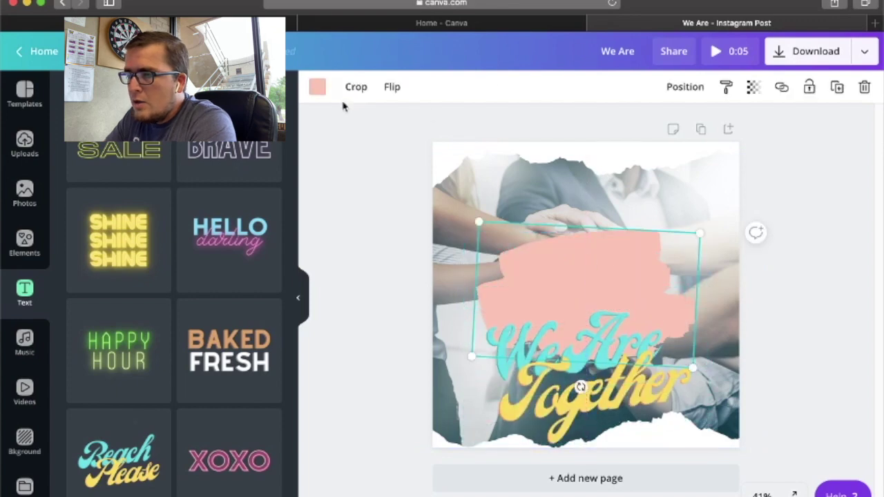
pyautogui.click(318, 89)
pyautogui.click(192, 224)
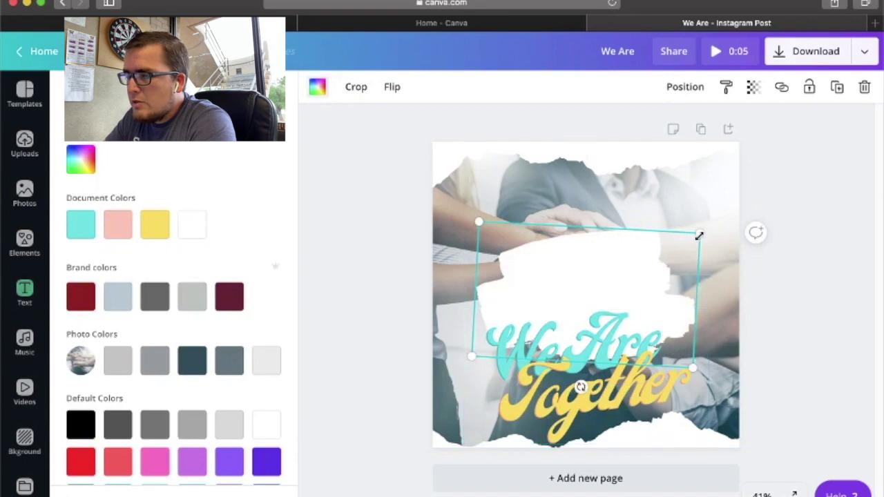
pyautogui.click(596, 408)
pyautogui.moveTo(596, 408); pyautogui.dragTo(595, 337)
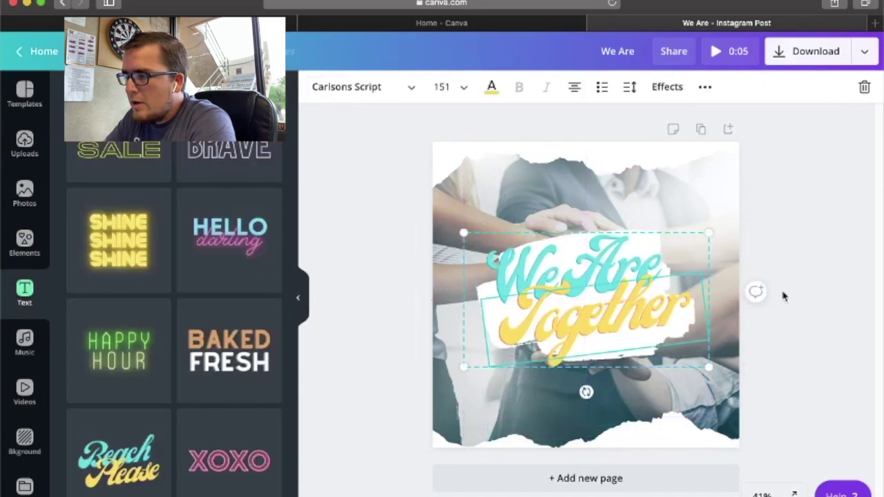
pyautogui.click(804, 298)
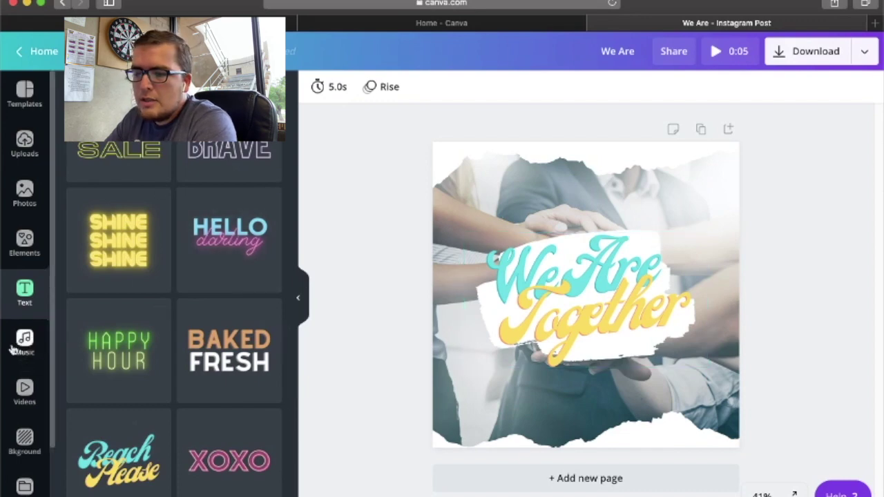
# Browse the stock music track categories, then switch to the stock Videos library.
pyautogui.click(36, 341)
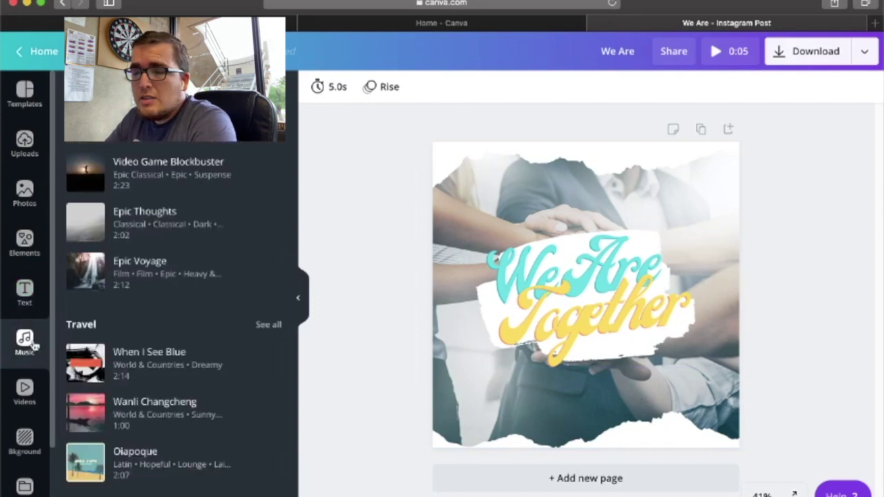
pyautogui.scroll(-5, 154, 304)
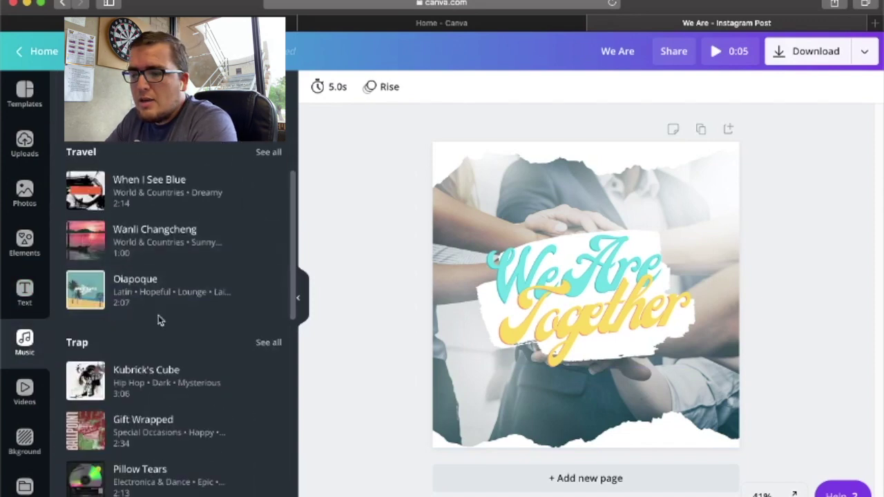
pyautogui.scroll(-6, 159, 315)
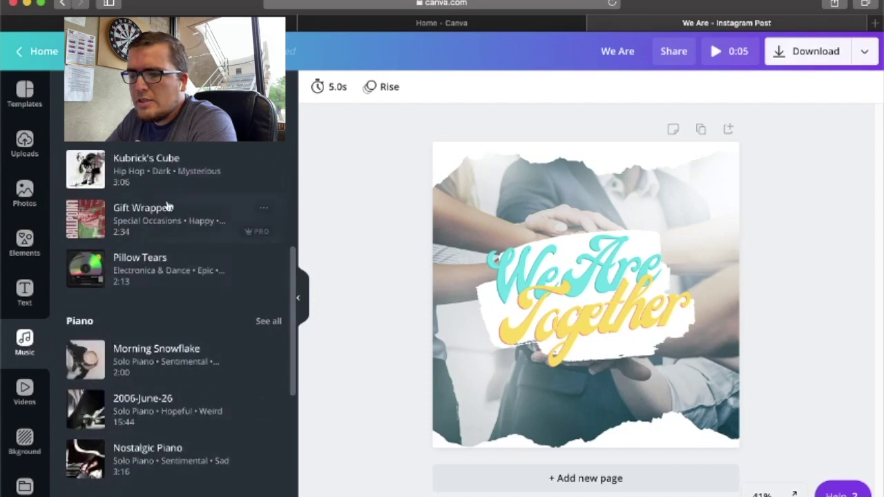
pyautogui.scroll(-8, 170, 242)
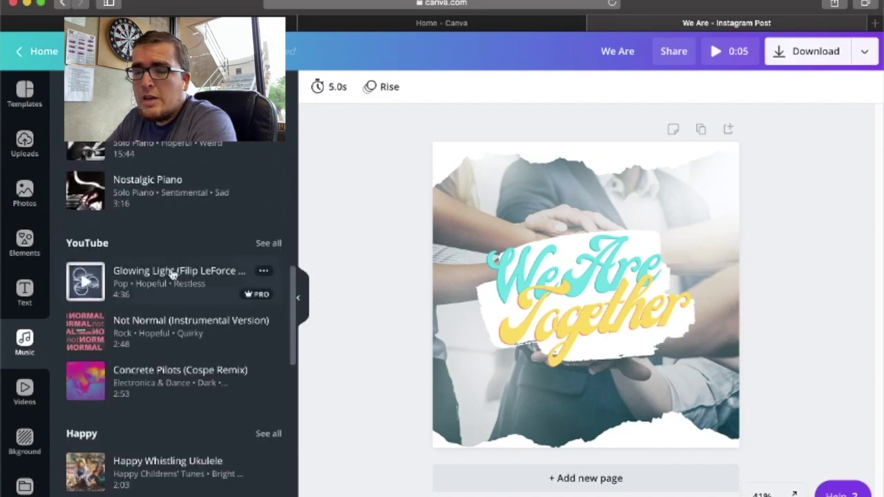
pyautogui.scroll(-20, 155, 325)
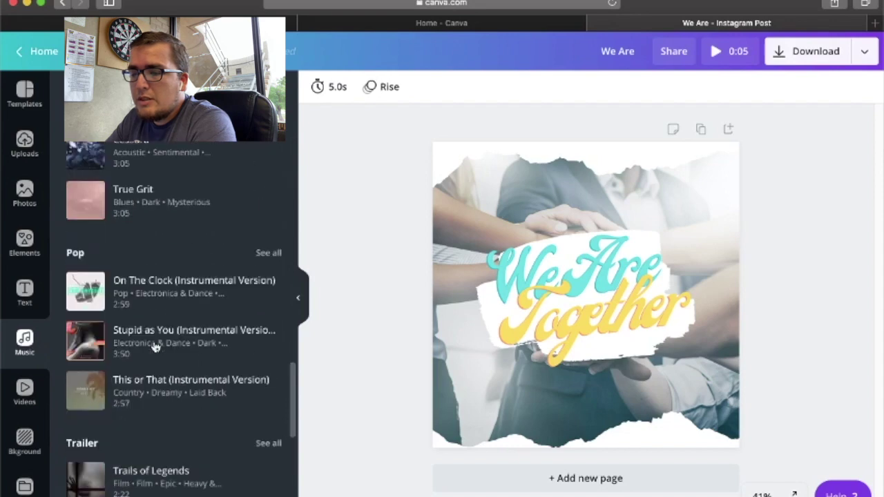
pyautogui.scroll(-3, 153, 331)
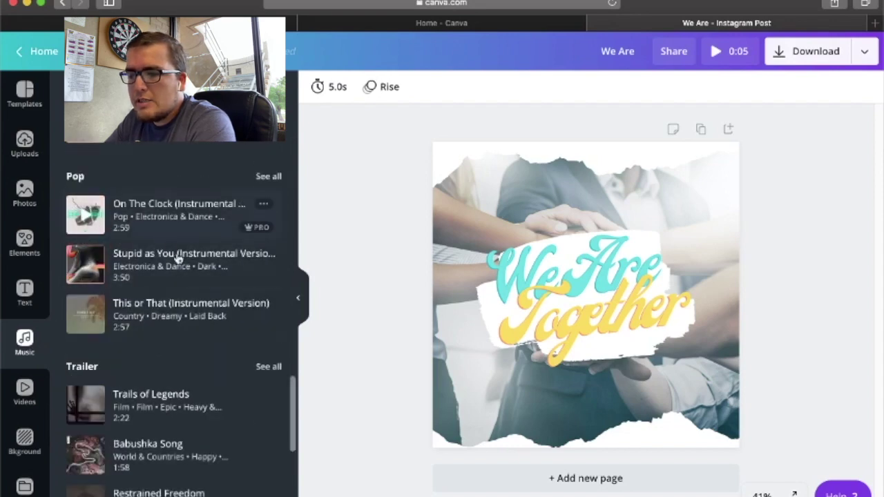
pyautogui.scroll(-3, 167, 325)
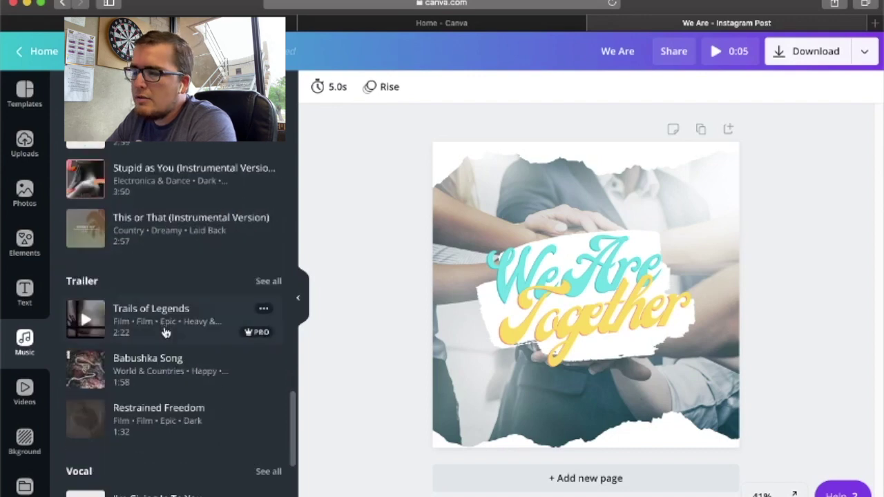
pyautogui.scroll(-15, 166, 333)
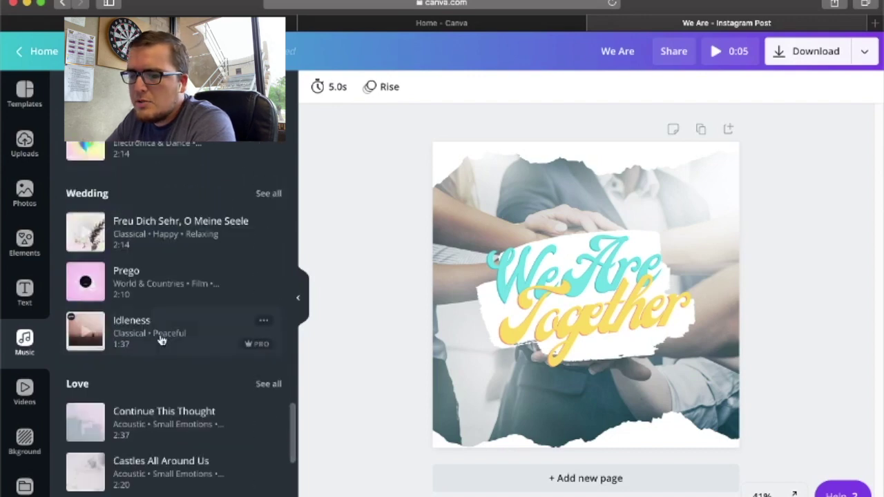
pyautogui.scroll(-6, 163, 338)
pyautogui.scroll(15, 164, 291)
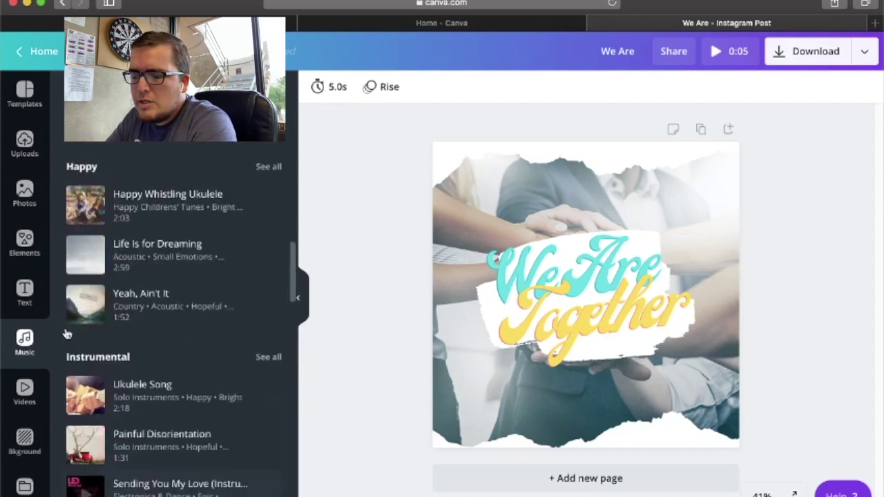
pyautogui.scroll(10, 67, 334)
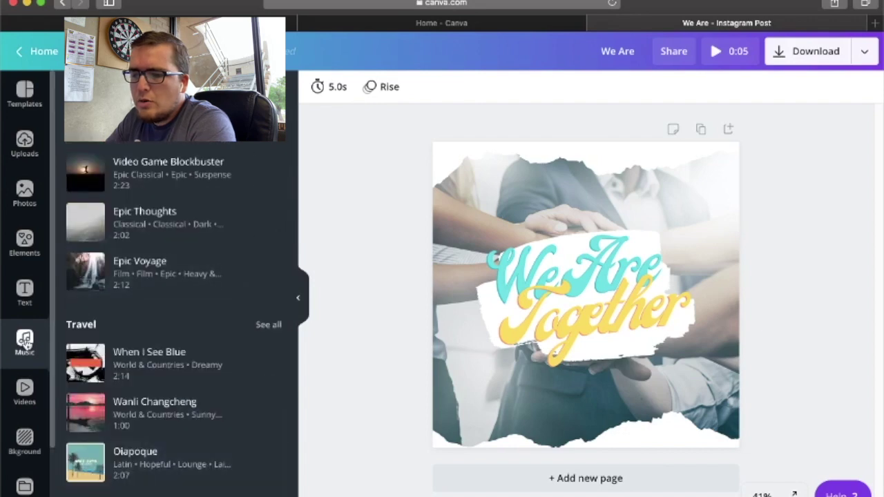
pyautogui.click(32, 394)
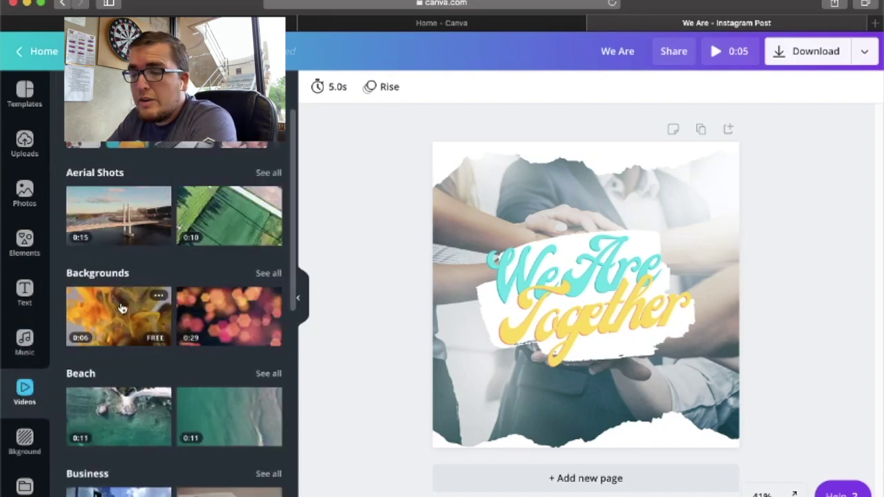
# Add a second page with the keyboard-and-coffee video and drop the Epic Thoughts track onto the design.
pyautogui.scroll(-3, 239, 304)
pyautogui.scroll(-5, 237, 324)
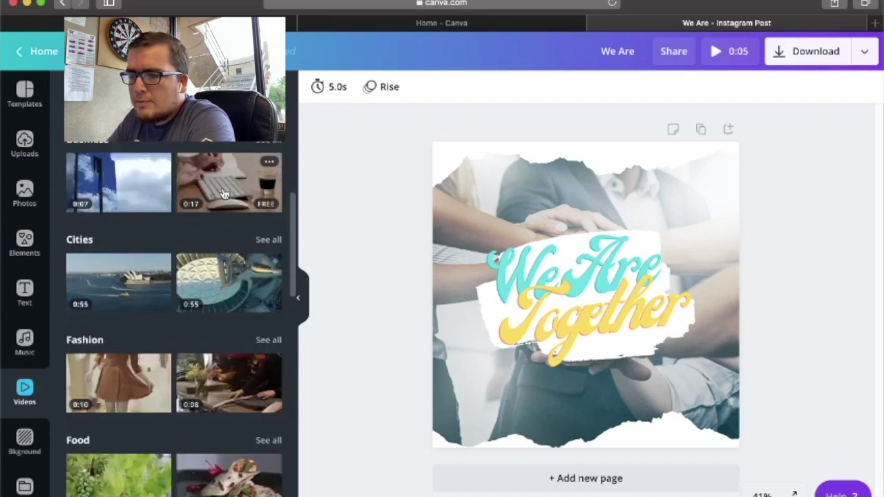
pyautogui.click(563, 478)
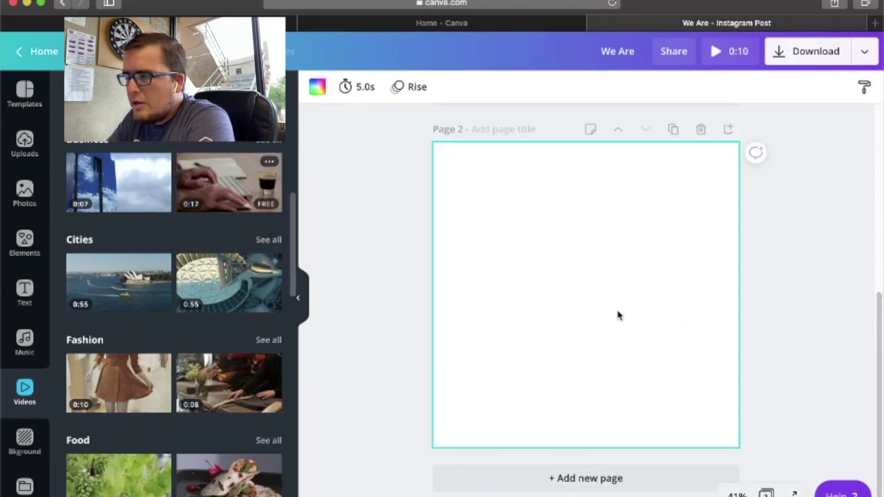
pyautogui.moveTo(618, 315); pyautogui.dragTo(657, 371)
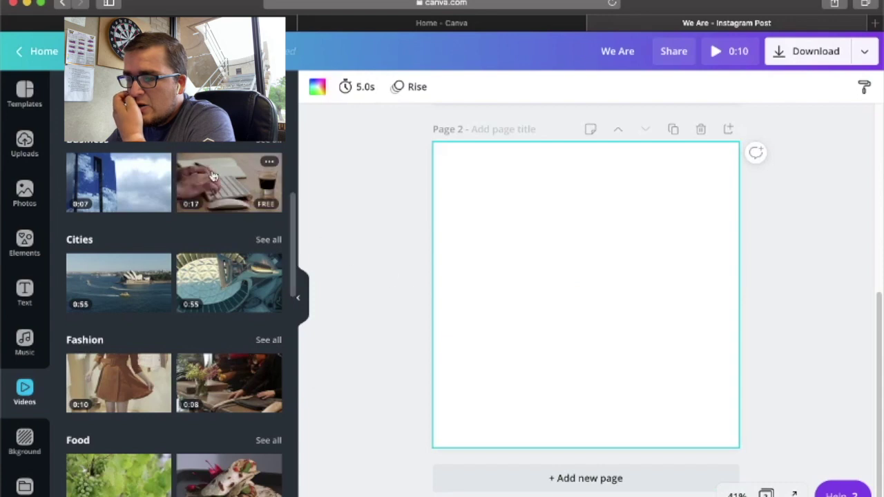
pyautogui.click(285, 207)
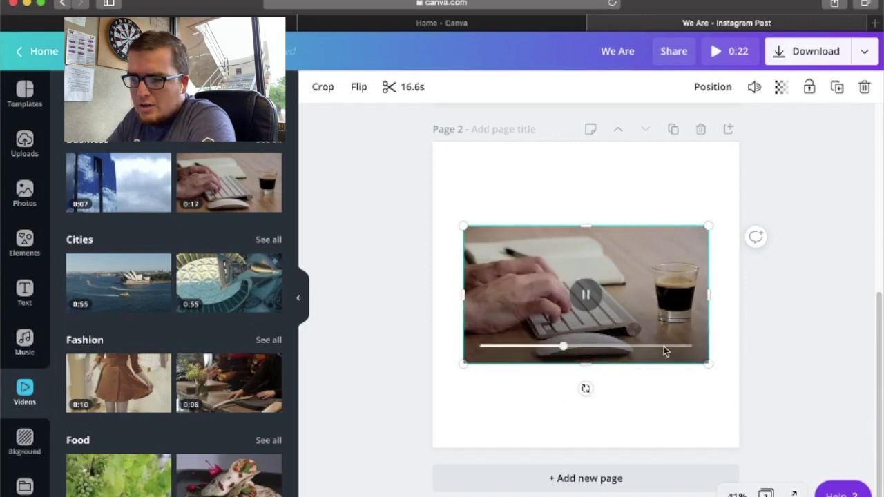
pyautogui.click(24, 340)
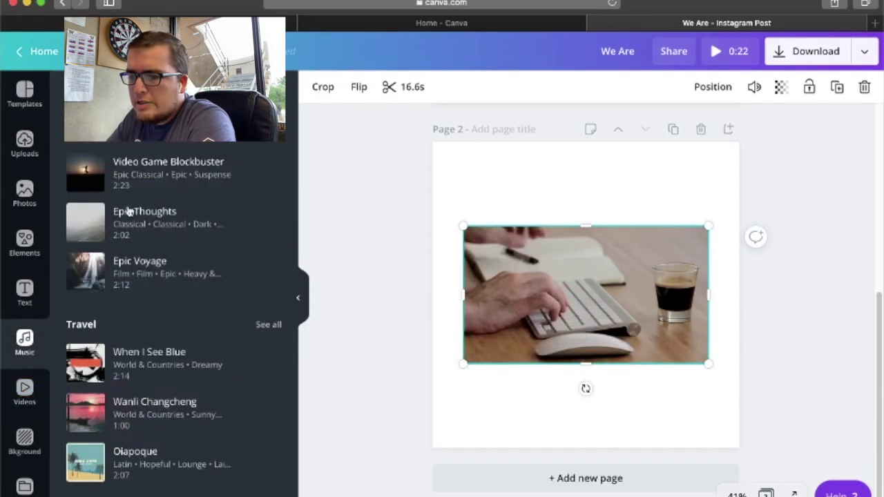
pyautogui.moveTo(120, 228); pyautogui.dragTo(519, 384)
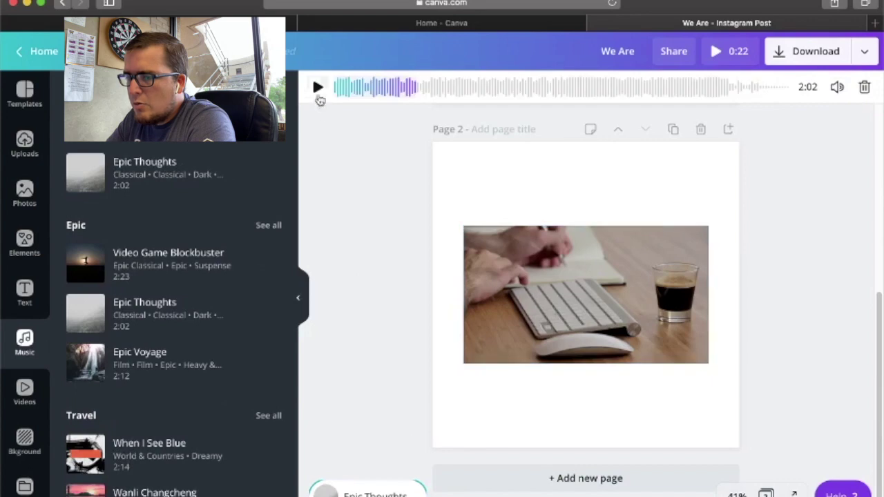
# Play the Epic Thoughts track, then delete the keyboard video from Page 2.
pyautogui.click(319, 87)
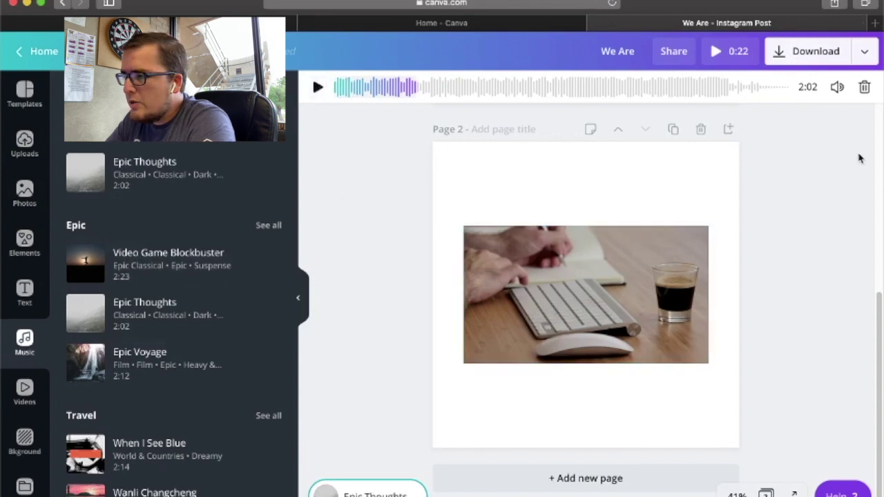
pyautogui.click(446, 438)
pyautogui.click(613, 305)
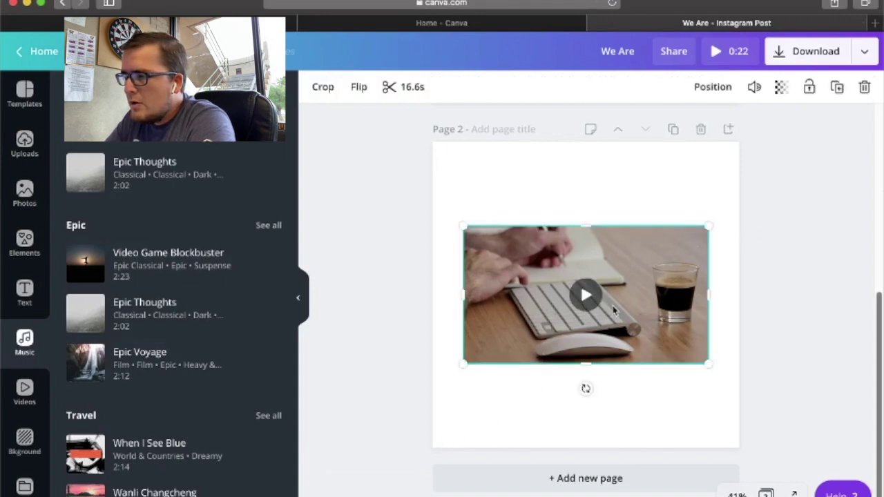
pyautogui.click(865, 87)
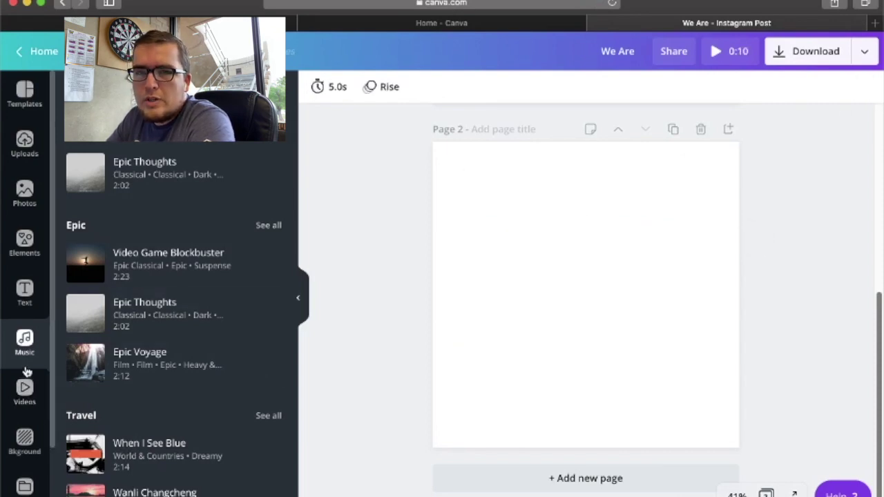
# Try the green Abstract image as Page 2's background, then remove it.
pyautogui.scroll(-1, 26, 371)
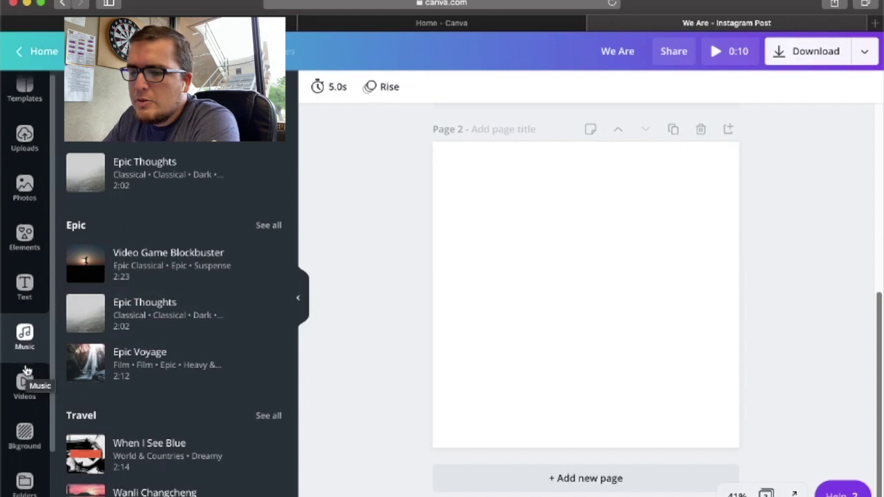
pyautogui.click(26, 436)
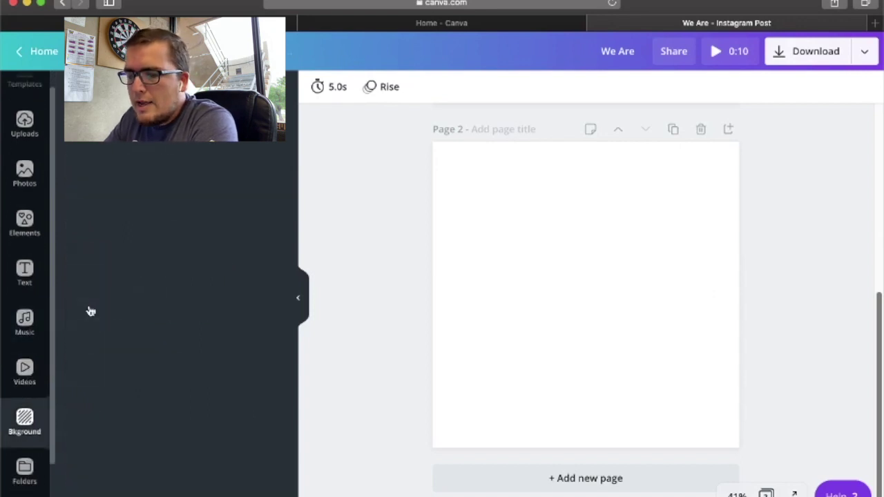
pyautogui.scroll(-1, 33, 442)
pyautogui.scroll(-2, 30, 462)
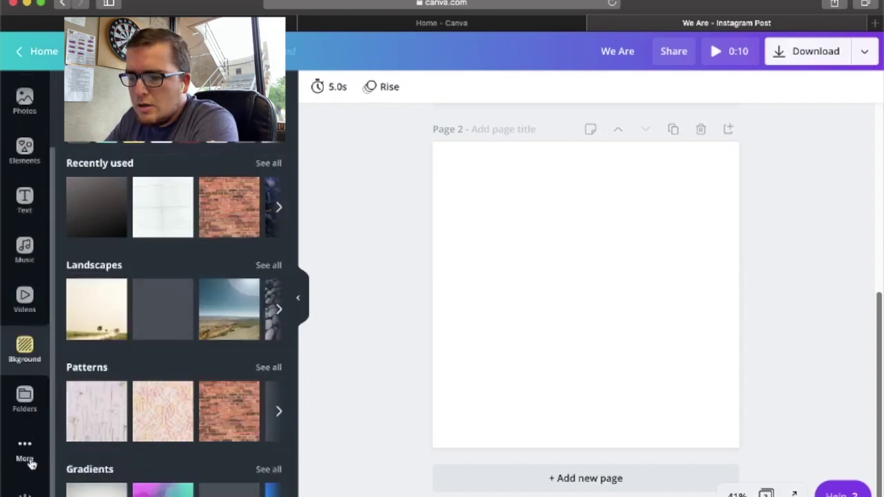
pyautogui.scroll(-3, 175, 332)
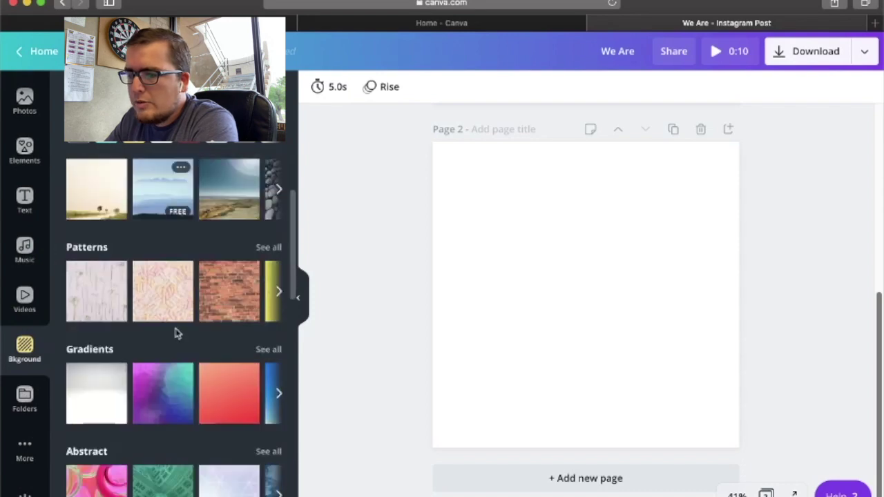
pyautogui.scroll(3, 175, 332)
pyautogui.scroll(-3, 176, 324)
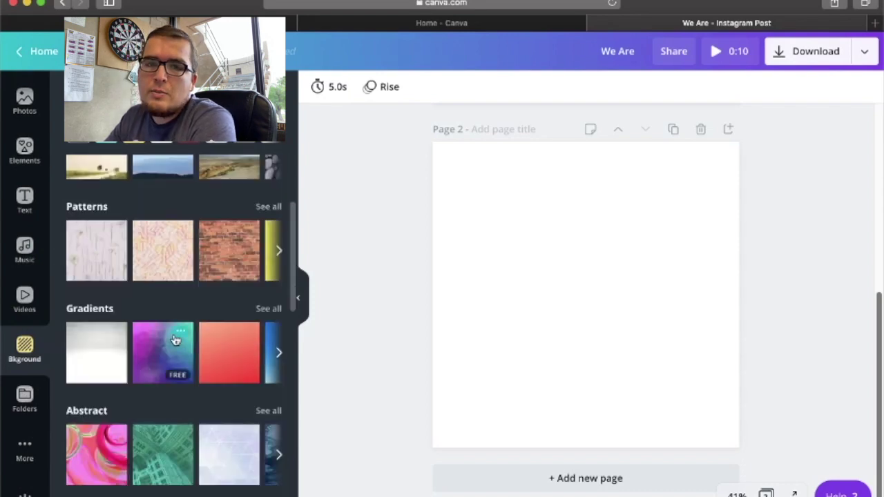
pyautogui.scroll(-2, 177, 340)
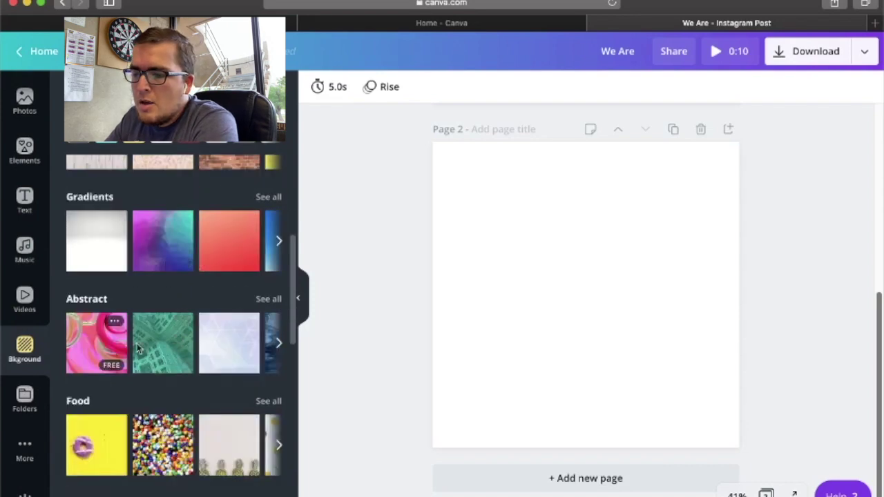
pyautogui.click(167, 352)
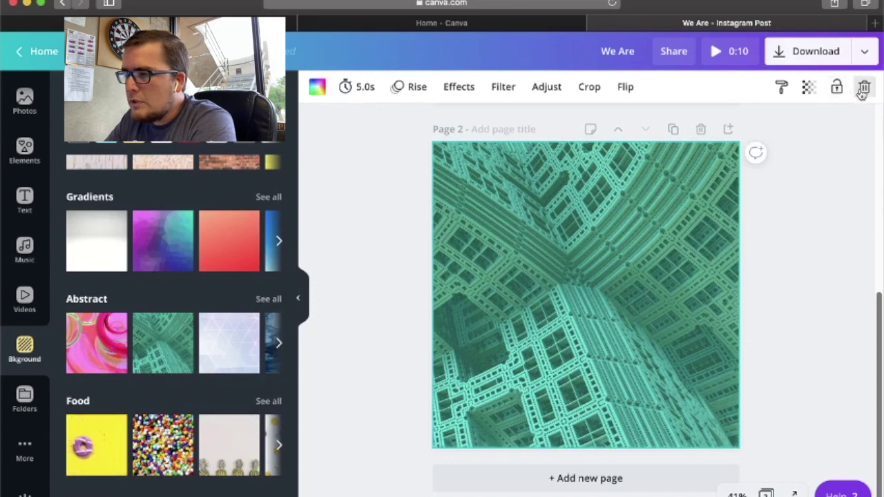
pyautogui.press('Delete')
# Try the yellow donut photo as Page 2's background, then delete it again.
pyautogui.scroll(-10, 138, 376)
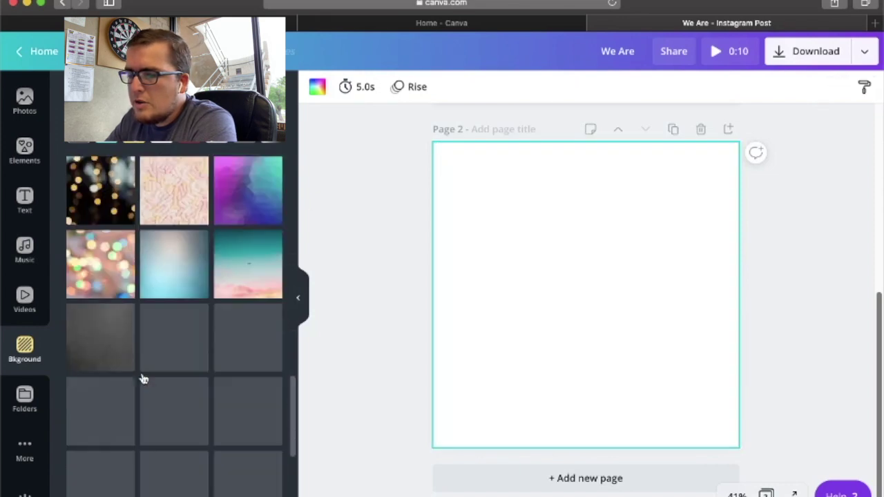
pyautogui.scroll(5, 147, 382)
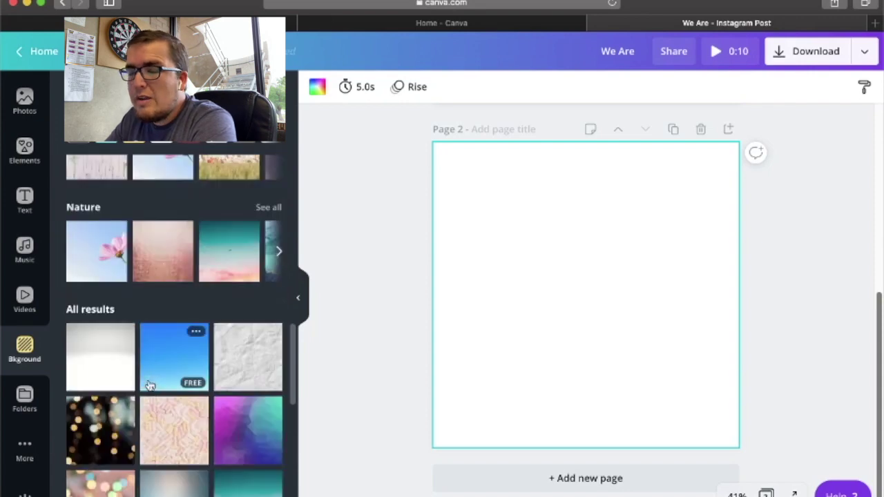
pyautogui.scroll(4, 148, 384)
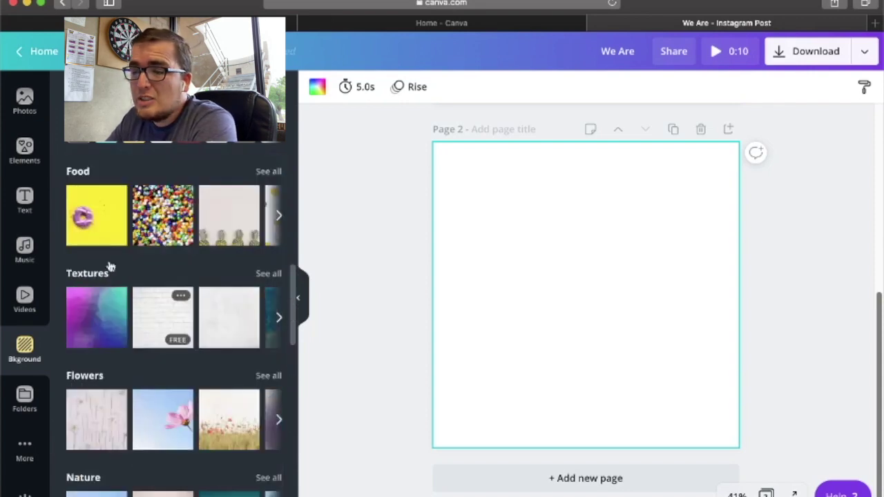
pyautogui.moveTo(444, 247); pyautogui.dragTo(465, 247)
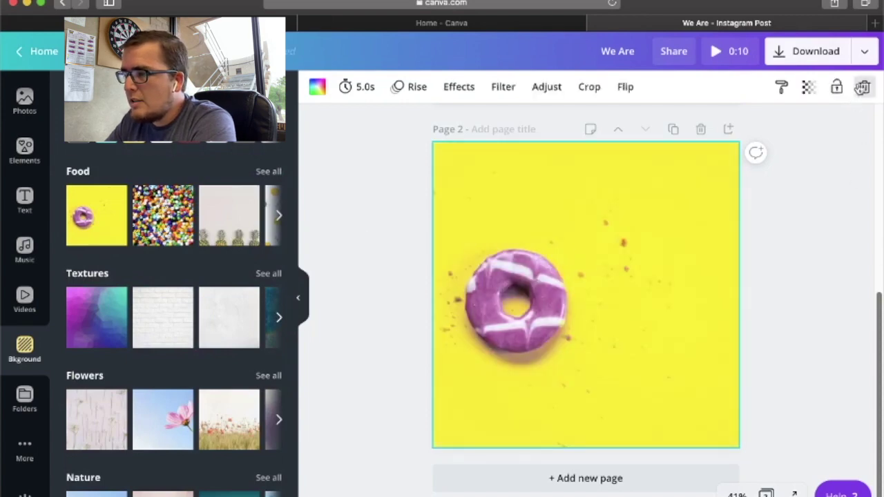
pyautogui.press('Delete')
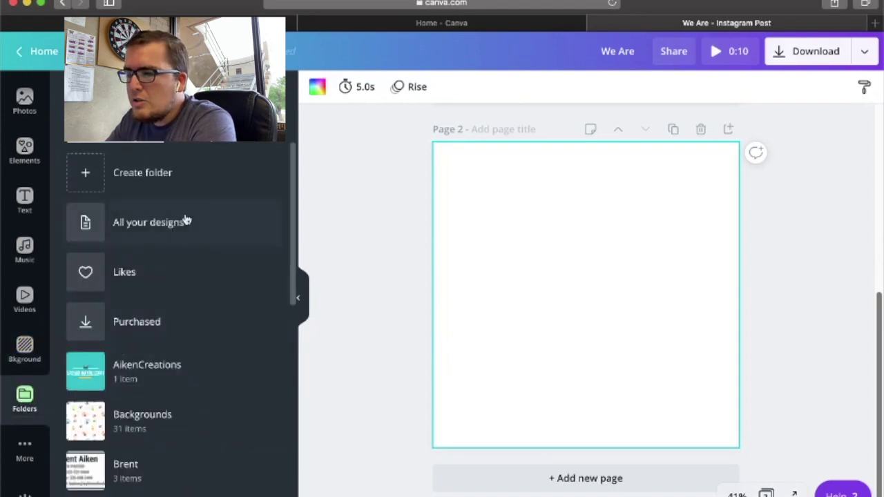
# From All your designs, add the 'Have a Great First Day' chalkboard design to page 2.
pyautogui.scroll(5, 515, 253)
pyautogui.scroll(-3, 222, 271)
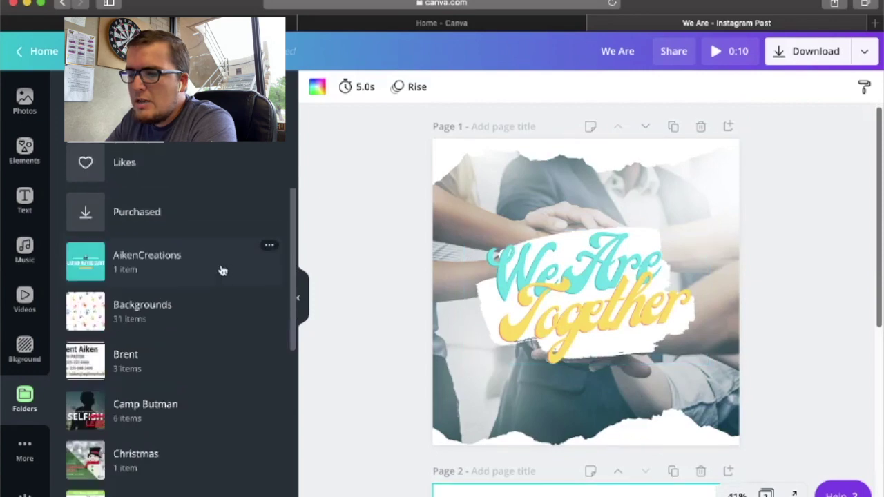
pyautogui.scroll(3, 208, 269)
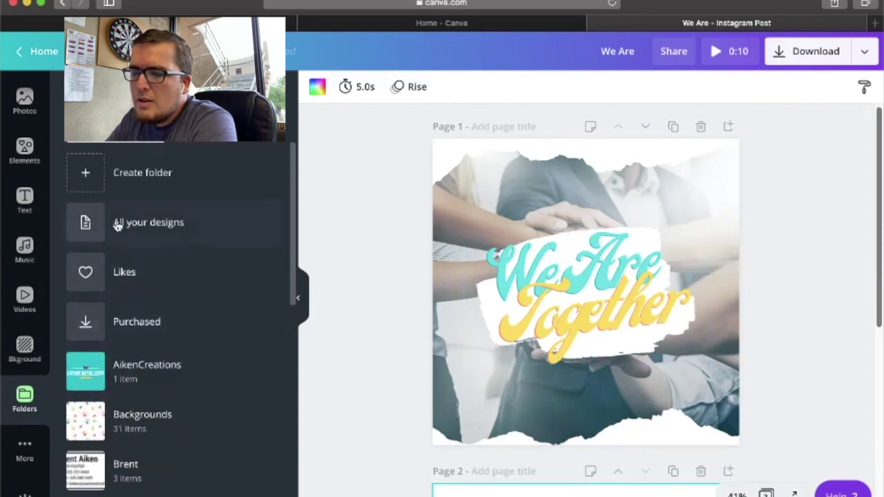
pyautogui.click(168, 221)
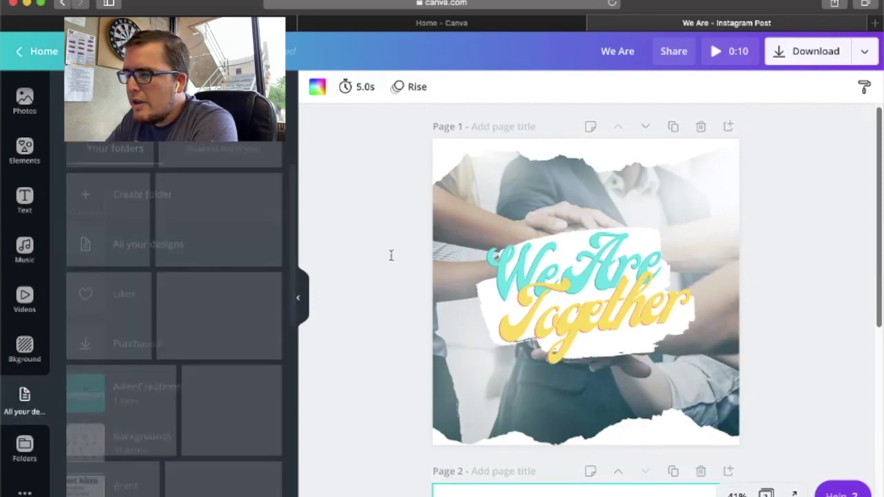
pyautogui.scroll(-5, 825, 257)
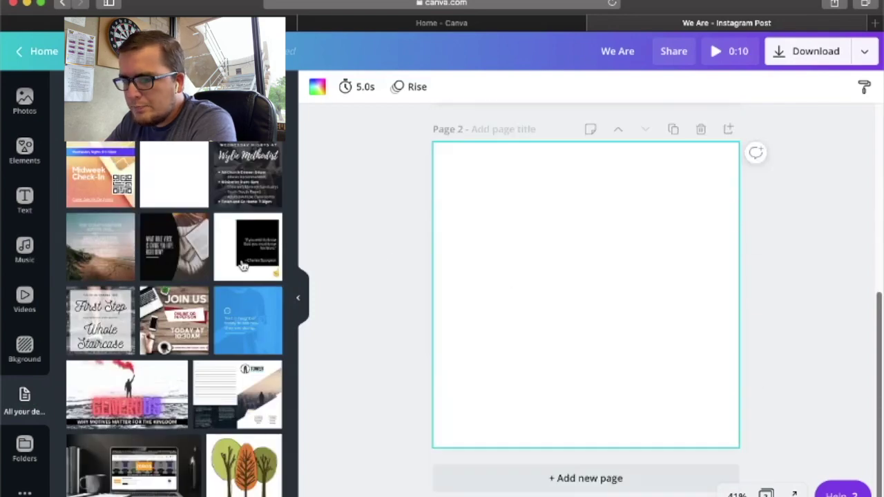
pyautogui.scroll(-10, 182, 249)
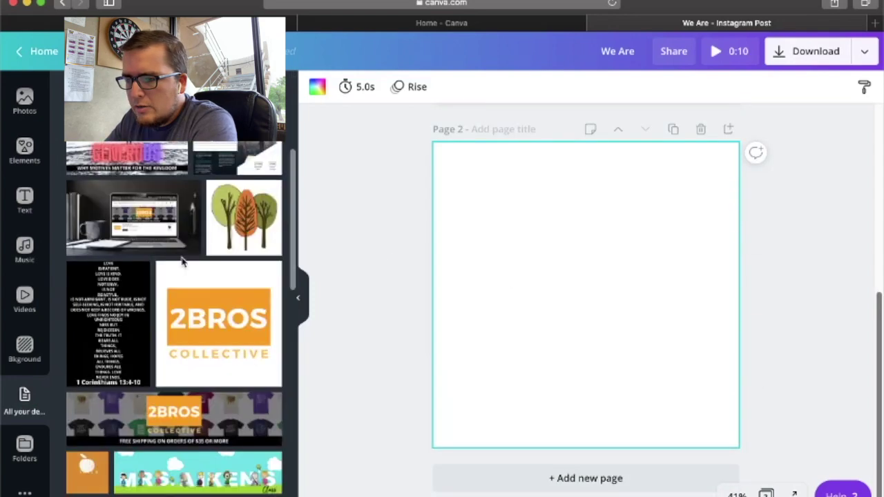
pyautogui.scroll(-10, 184, 263)
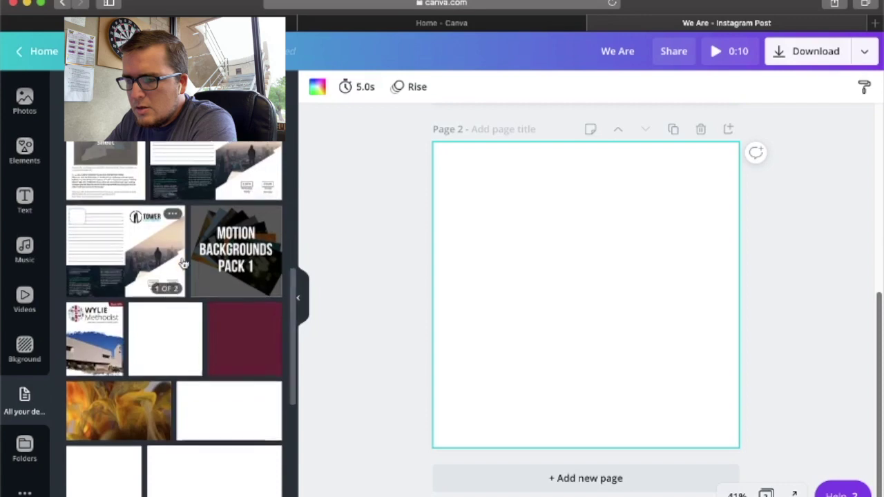
pyautogui.scroll(-3, 184, 263)
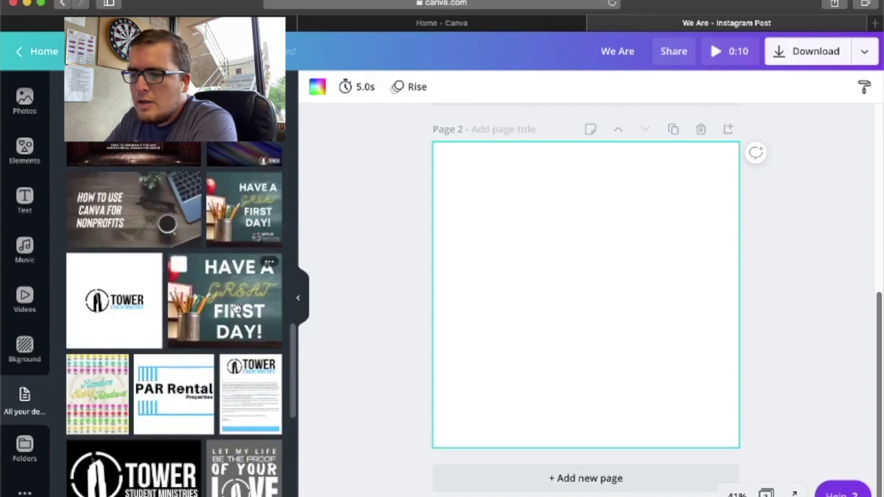
pyautogui.click(235, 310)
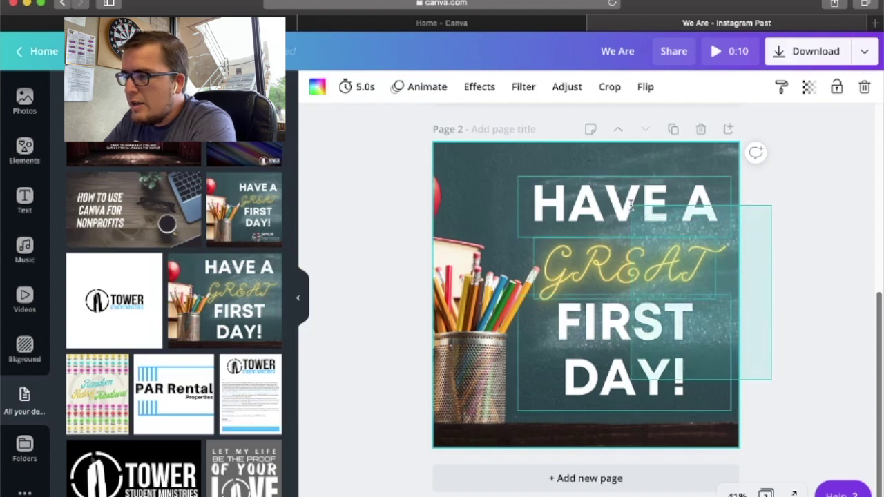
# Shrink the headline text group and move it up to the right.
pyautogui.click(659, 217)
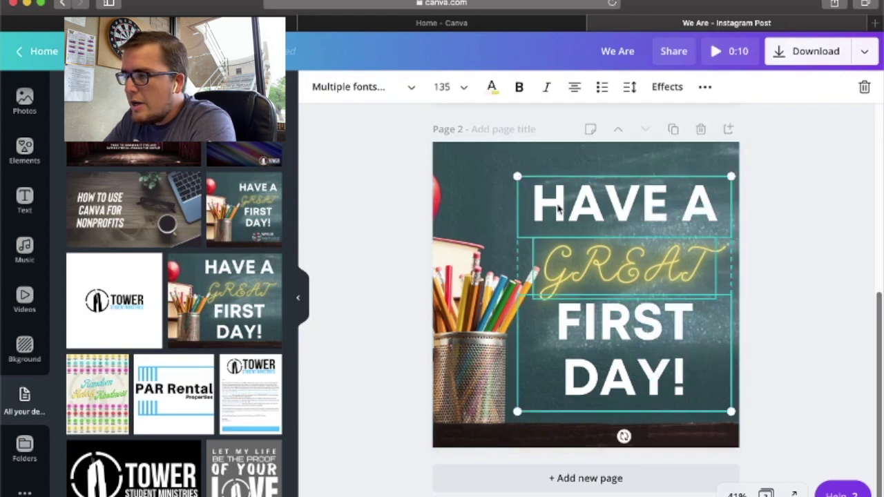
pyautogui.moveTo(517, 177); pyautogui.dragTo(567, 231)
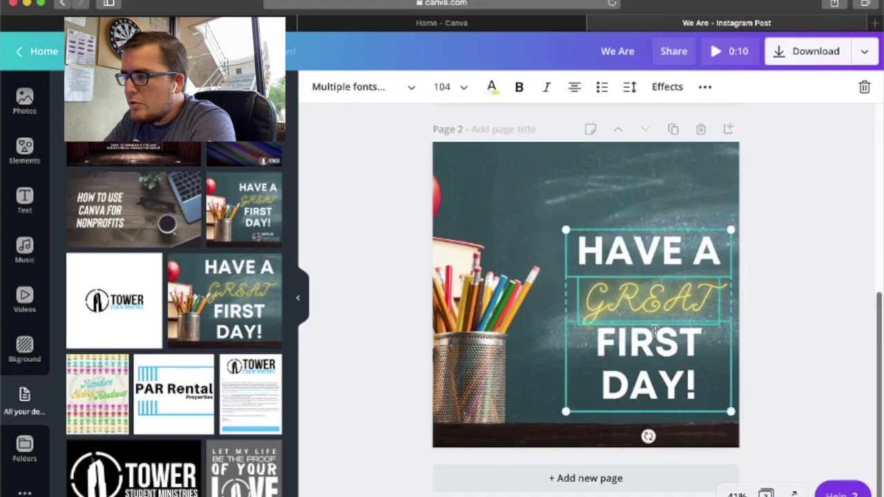
pyautogui.moveTo(657, 305); pyautogui.dragTo(661, 259)
pyautogui.click(836, 295)
# Reframe the background photo so the apple shows, and check the page's duration.
pyautogui.click(530, 283)
pyautogui.doubleClick(523, 282)
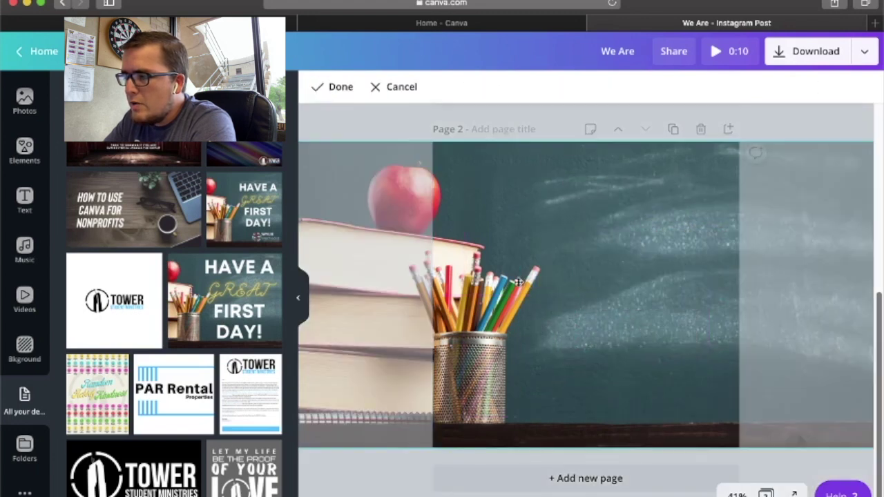
pyautogui.moveTo(549, 282); pyautogui.dragTo(573, 280)
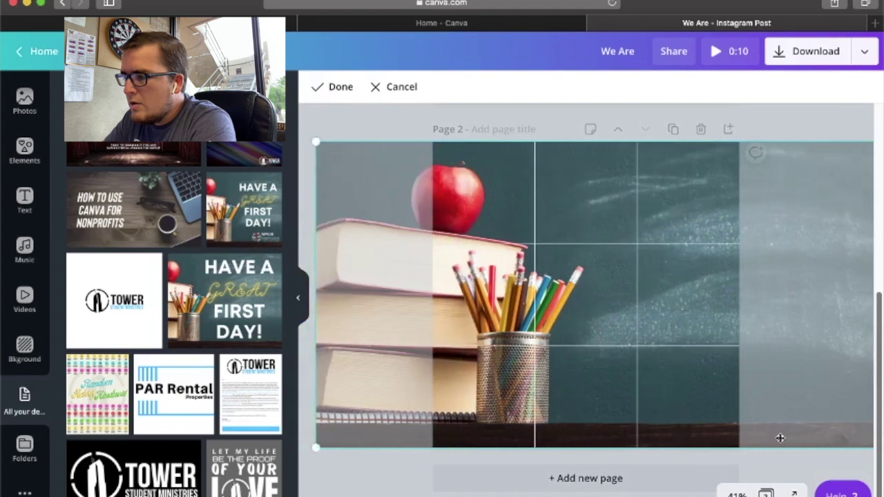
pyautogui.click(339, 92)
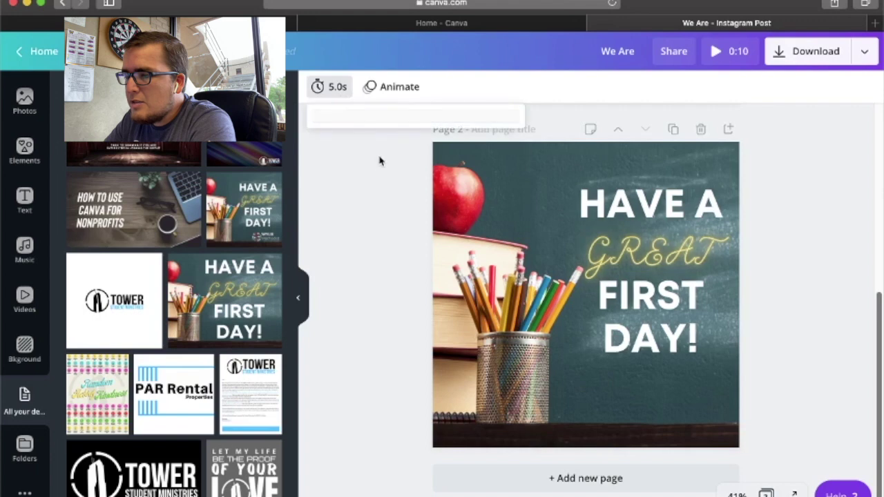
pyautogui.click(388, 194)
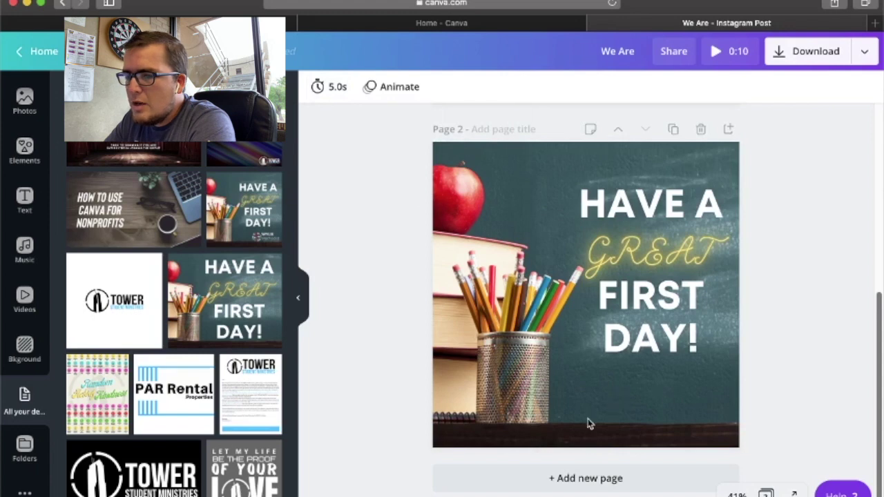
pyautogui.click(24, 449)
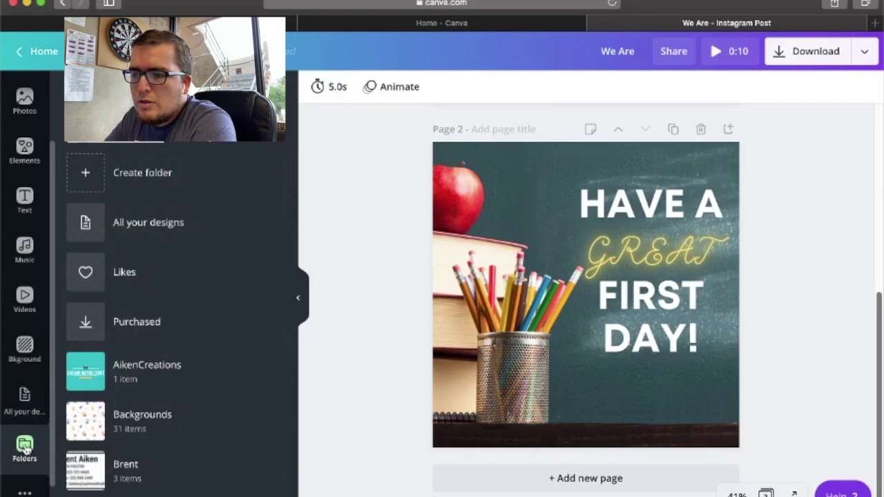
# Add the WYLIE Methodist logo from the Logos folder and shrink it.
pyautogui.scroll(-5, 172, 311)
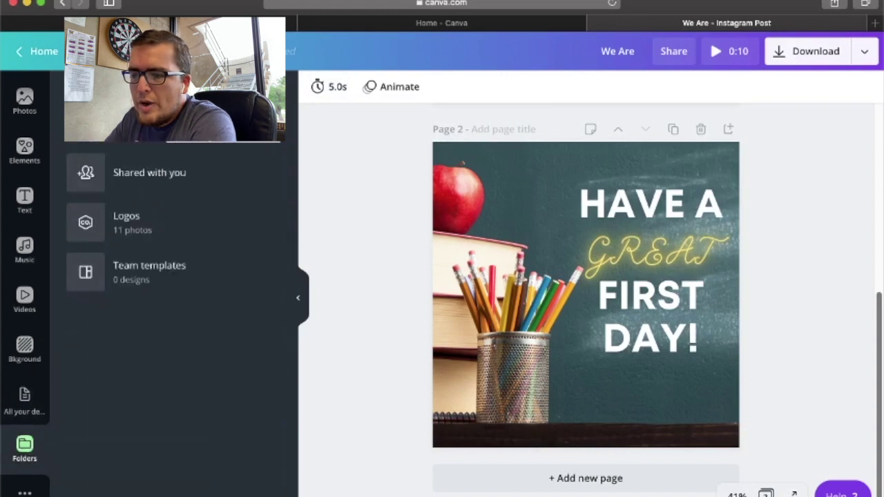
pyautogui.click(135, 231)
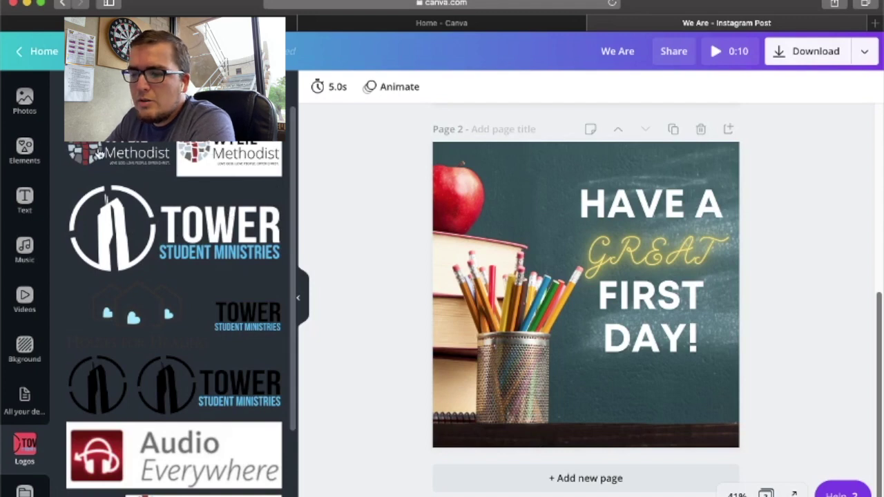
pyautogui.scroll(-2, 181, 346)
pyautogui.scroll(2, 187, 332)
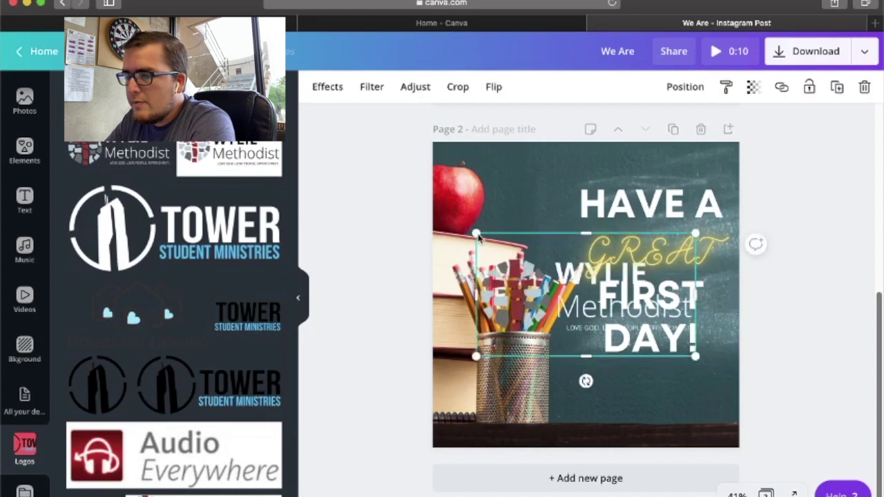
pyautogui.moveTo(476, 234); pyautogui.dragTo(601, 310)
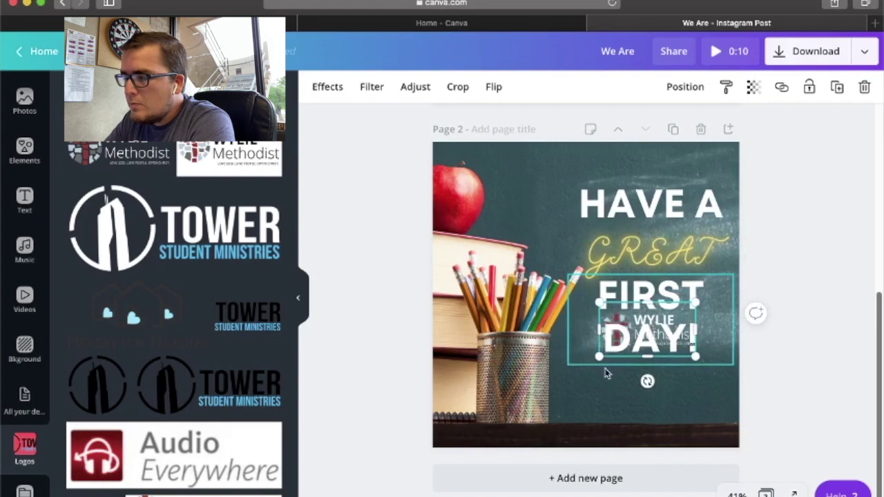
# Undo the accidental text move and place the logo in the bottom-right corner.
pyautogui.moveTo(615, 404); pyautogui.dragTo(621, 486)
pyautogui.press('super+z')
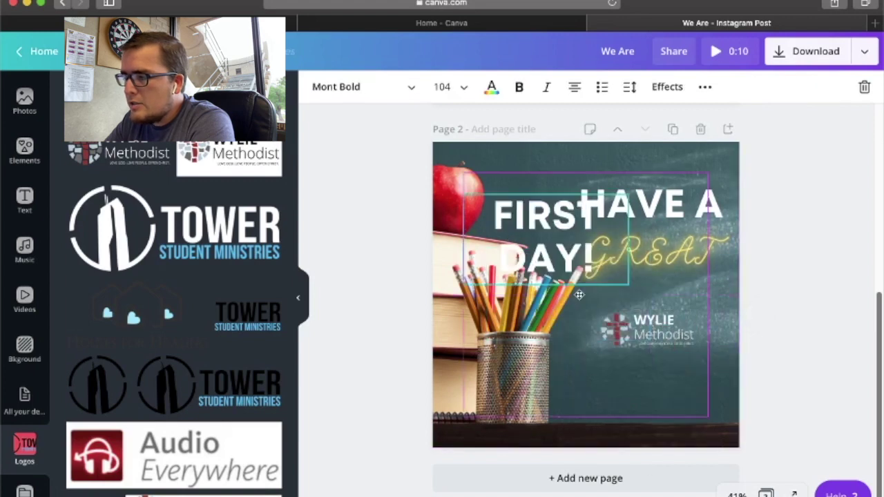
pyautogui.click(622, 330)
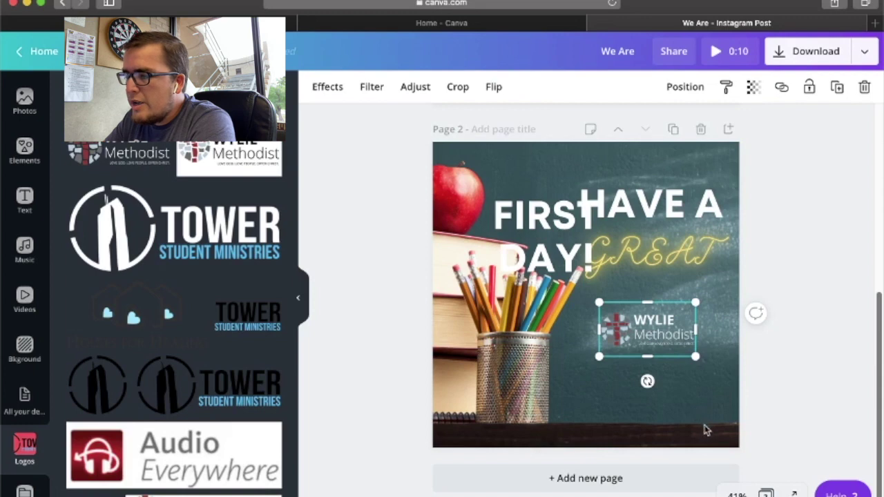
pyautogui.moveTo(654, 331); pyautogui.dragTo(705, 434)
# Put the FIRST DAY! text back below GREAT.
pyautogui.click(559, 238)
pyautogui.moveTo(559, 239); pyautogui.dragTo(661, 323)
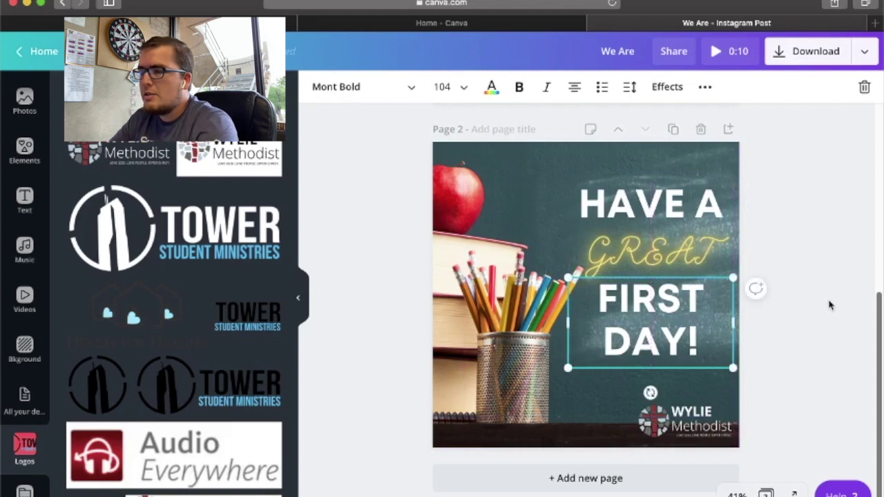
pyautogui.click(804, 339)
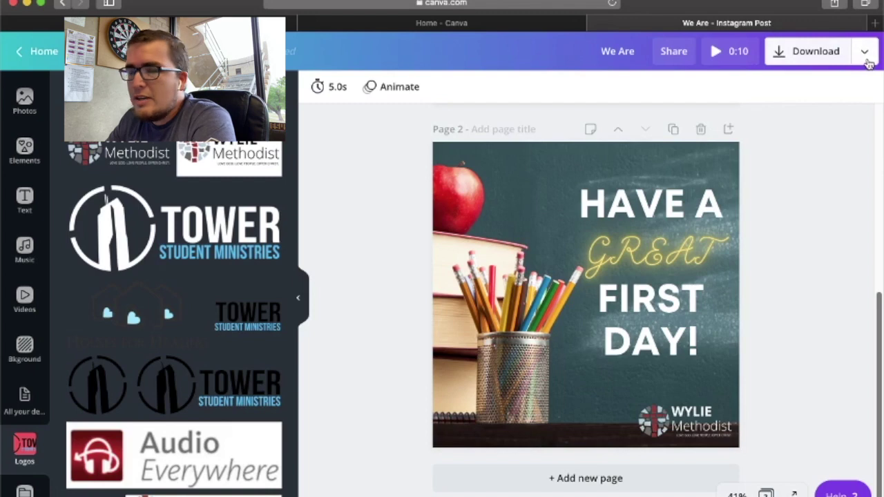
# Review the Download file types, keeping MP4 Video, then close the download options.
pyautogui.click(865, 54)
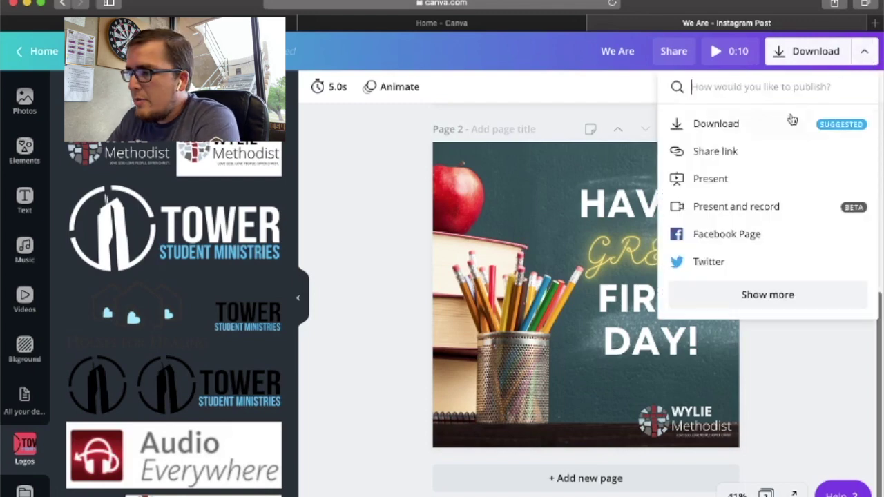
pyautogui.click(732, 128)
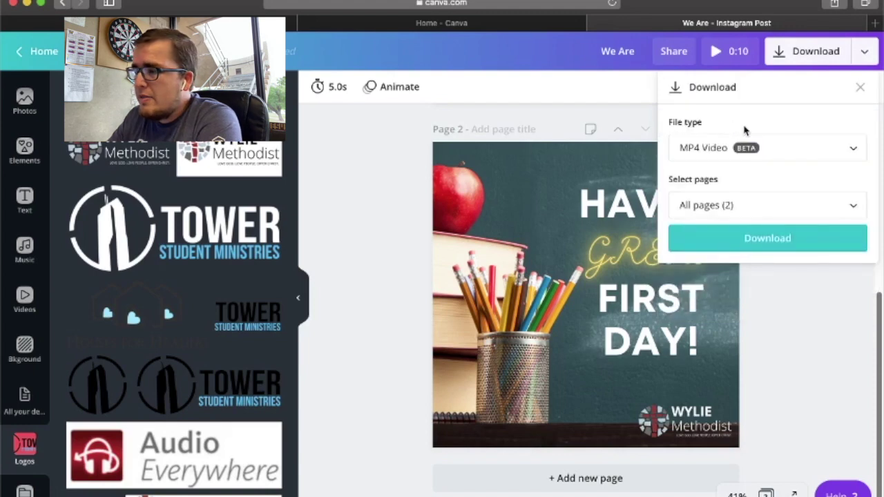
pyautogui.click(795, 157)
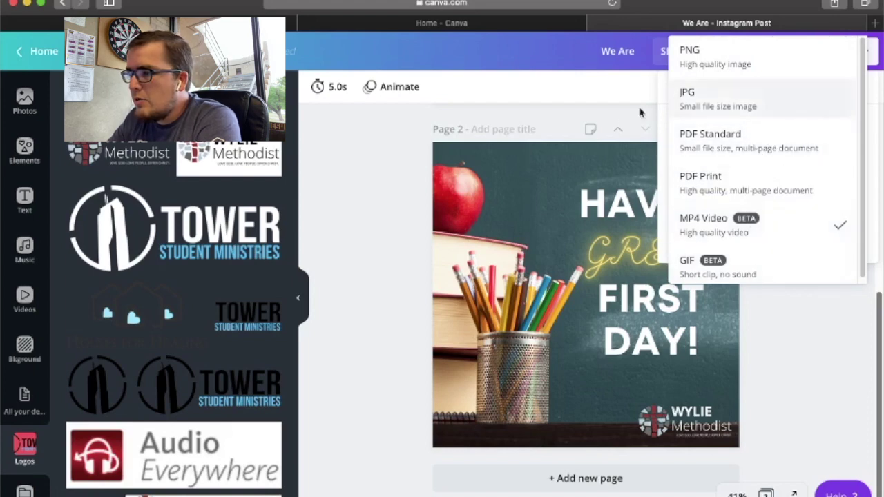
pyautogui.click(830, 375)
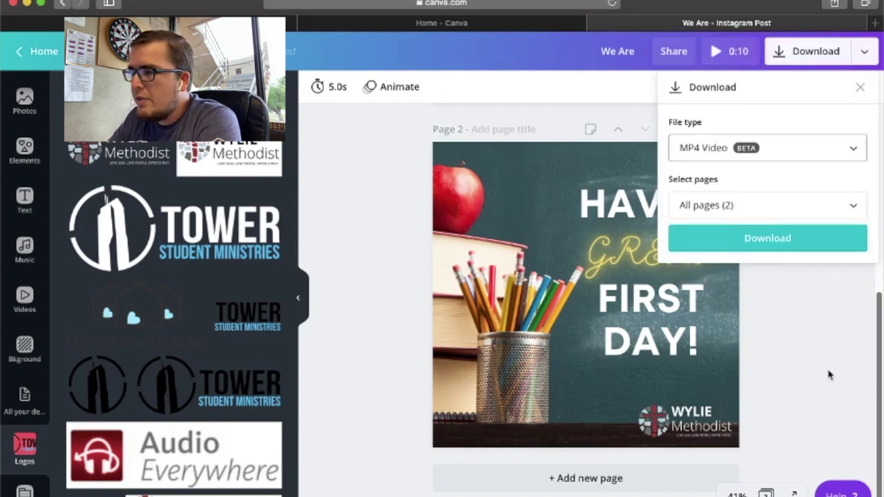
pyautogui.click(861, 87)
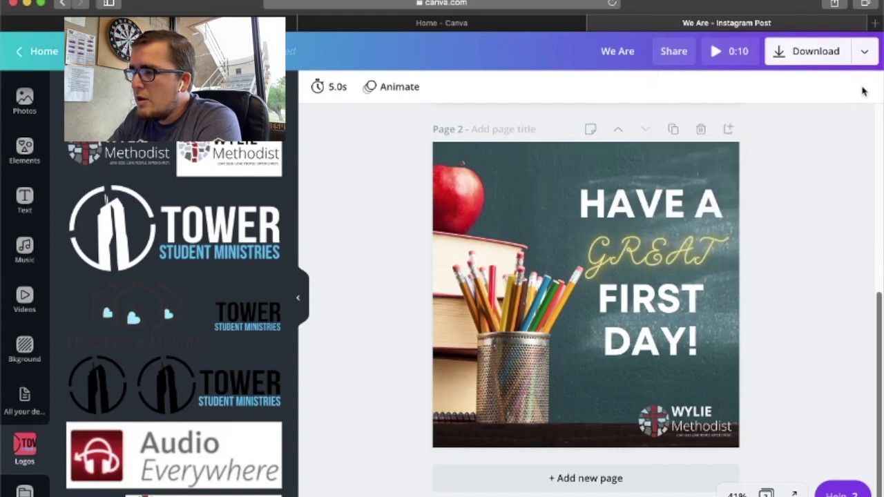
# Browse the extra sharing options, looking at Email before closing it.
pyautogui.click(864, 52)
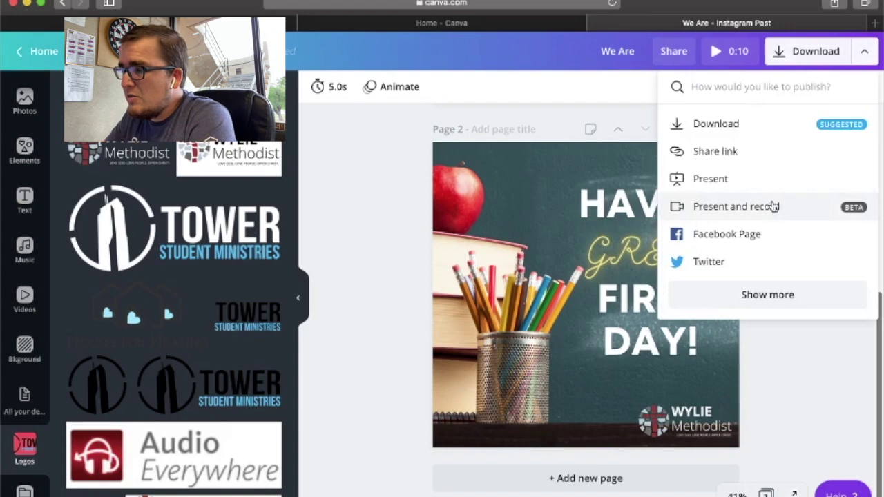
pyautogui.click(774, 297)
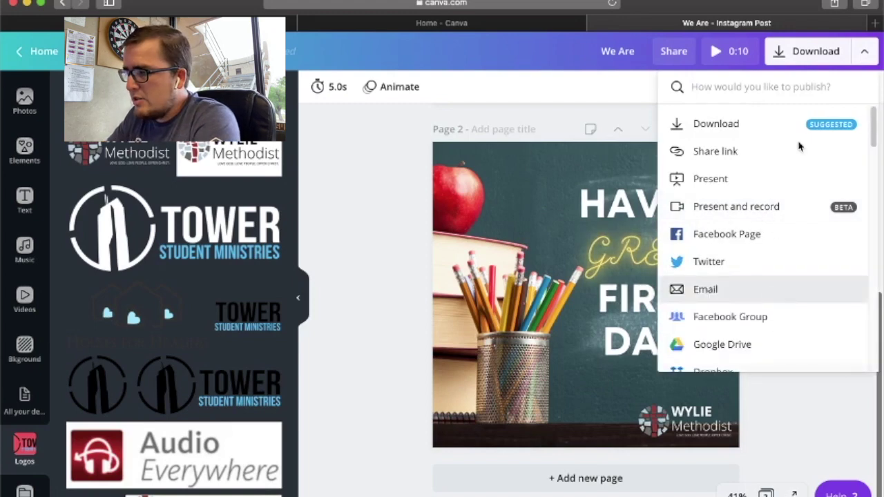
pyautogui.click(774, 297)
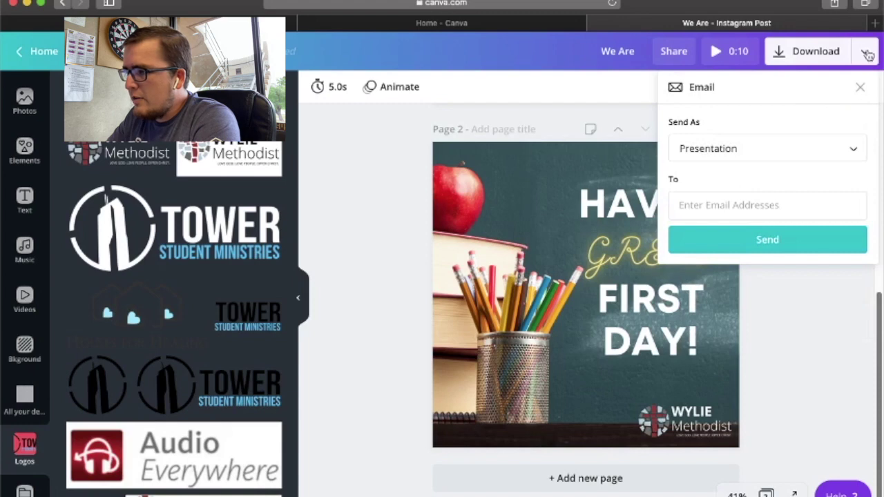
pyautogui.click(861, 87)
# Choose Print Cards and resize a copy of the design for cards.
pyautogui.scroll(-10, 763, 298)
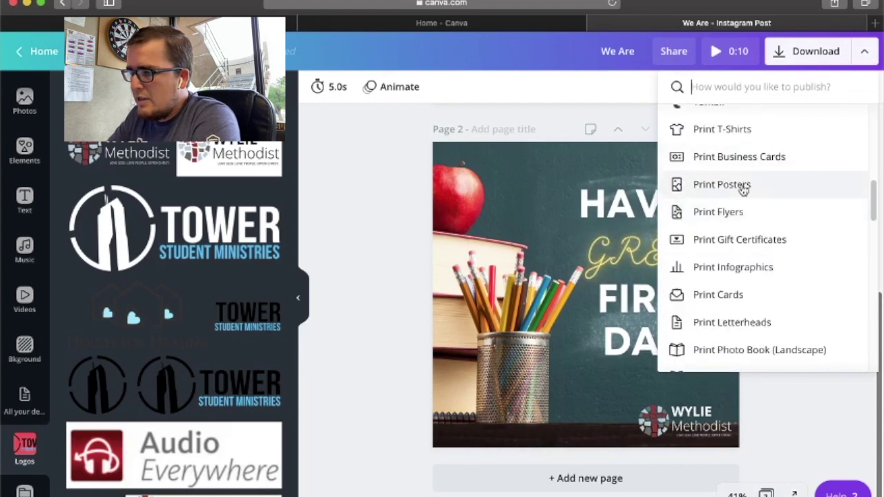
pyautogui.click(735, 298)
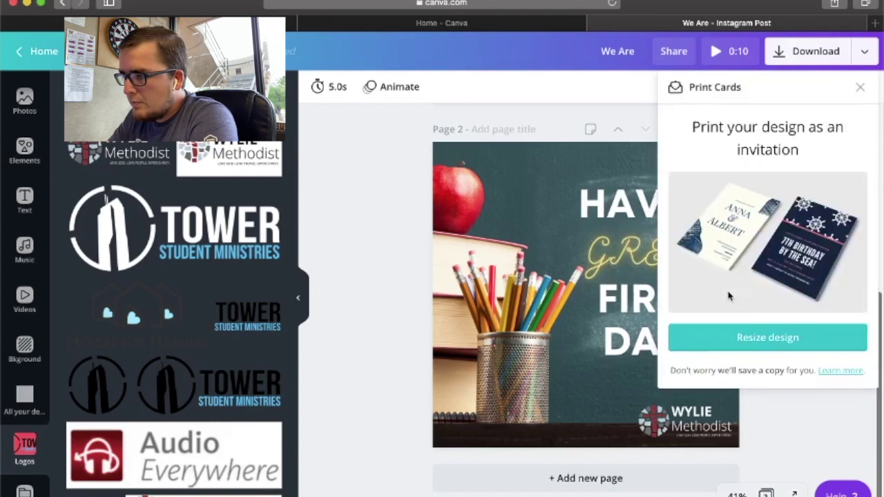
pyautogui.click(771, 338)
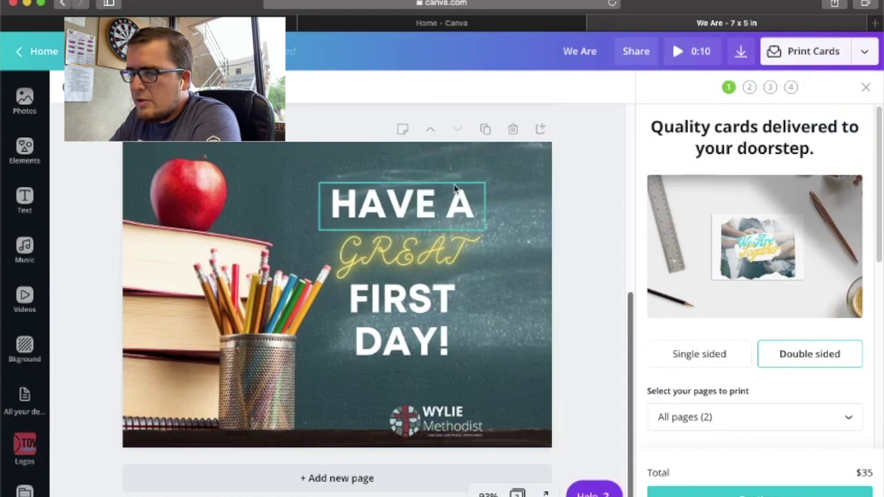
# Review the resized 7 × 5 in card and switch the order to single sided.
pyautogui.moveTo(588, 170); pyautogui.dragTo(423, 320)
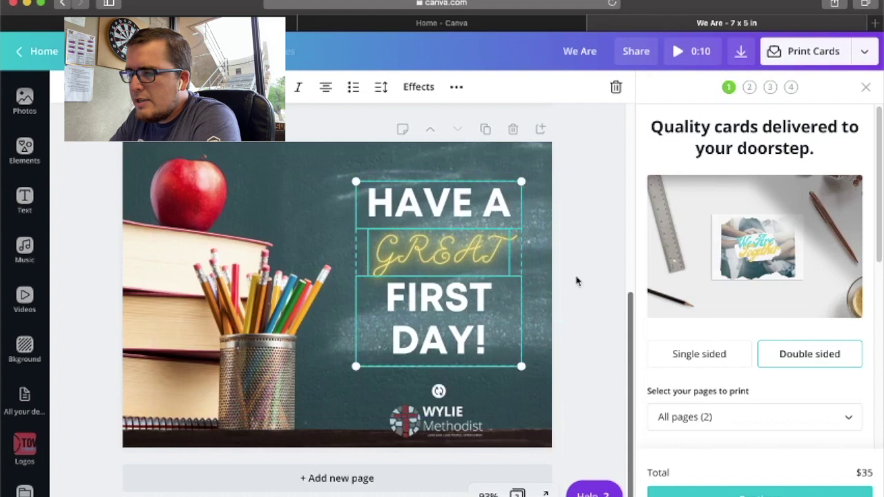
pyautogui.click(622, 351)
pyautogui.scroll(-5, 760, 308)
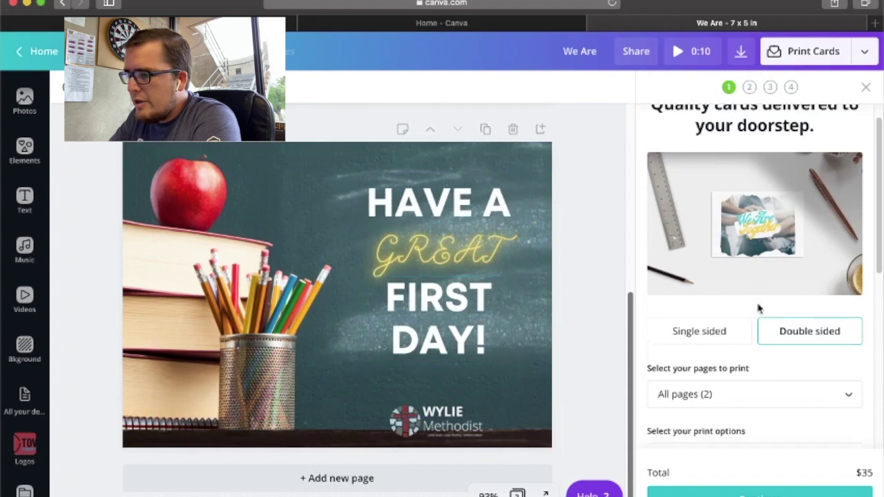
pyautogui.scroll(-2, 756, 373)
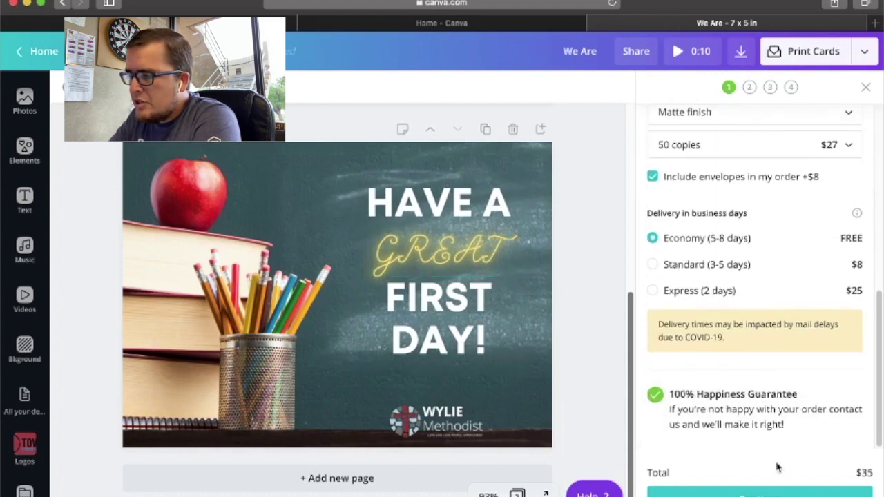
pyautogui.scroll(1, 773, 249)
pyautogui.scroll(5, 780, 262)
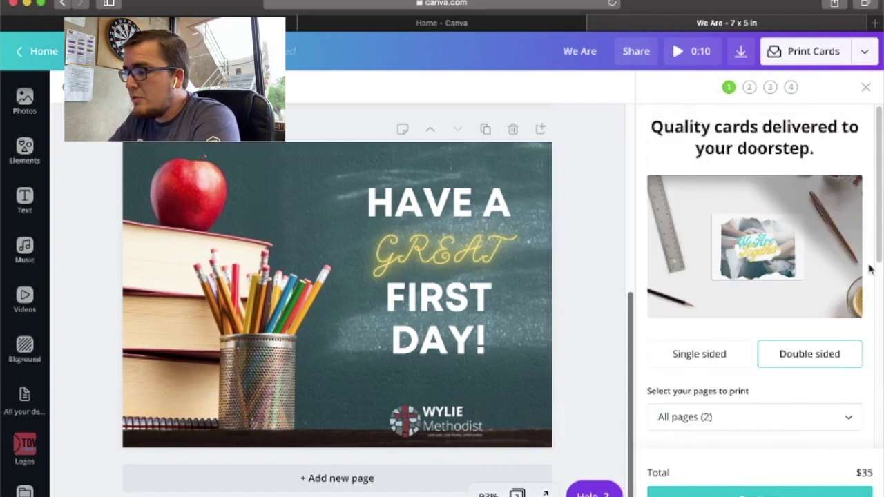
pyautogui.scroll(-1, 863, 272)
pyautogui.click(696, 334)
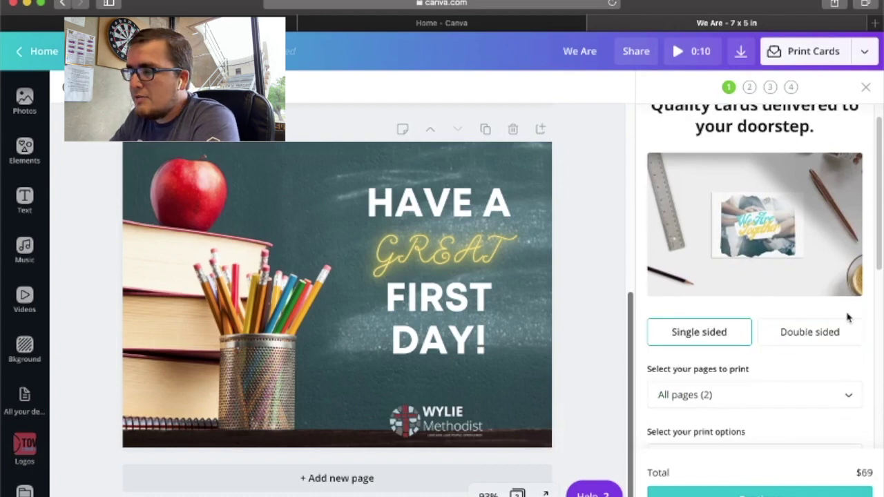
# Keep Premium paper and set the card order to 150 copies.
pyautogui.scroll(-10, 822, 325)
pyautogui.scroll(1, 790, 263)
pyautogui.scroll(2, 790, 263)
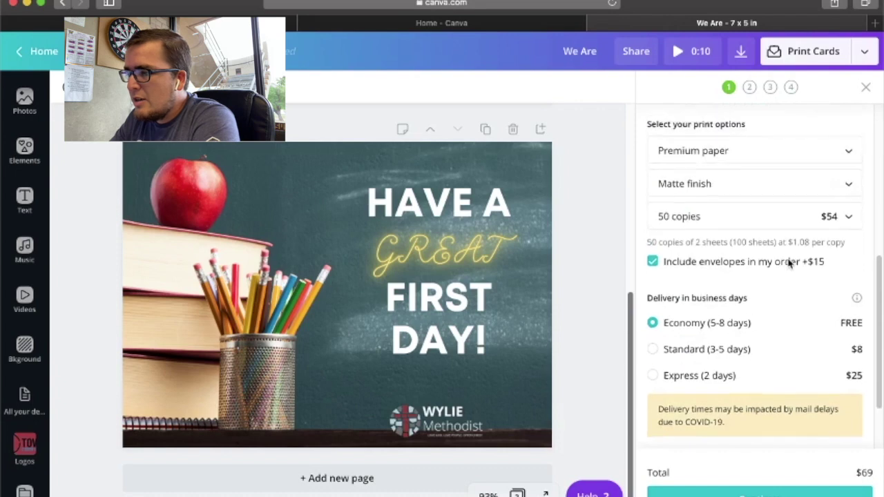
pyautogui.click(769, 176)
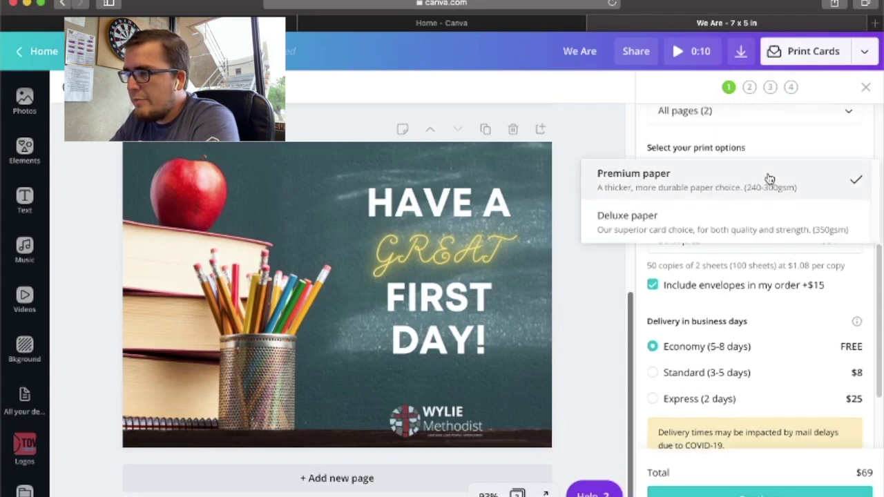
pyautogui.click(770, 179)
pyautogui.click(763, 248)
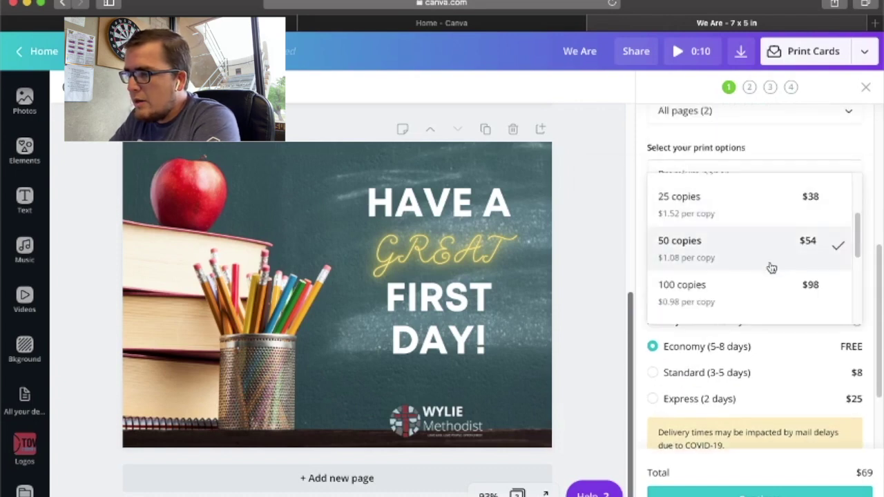
pyautogui.scroll(-2, 769, 286)
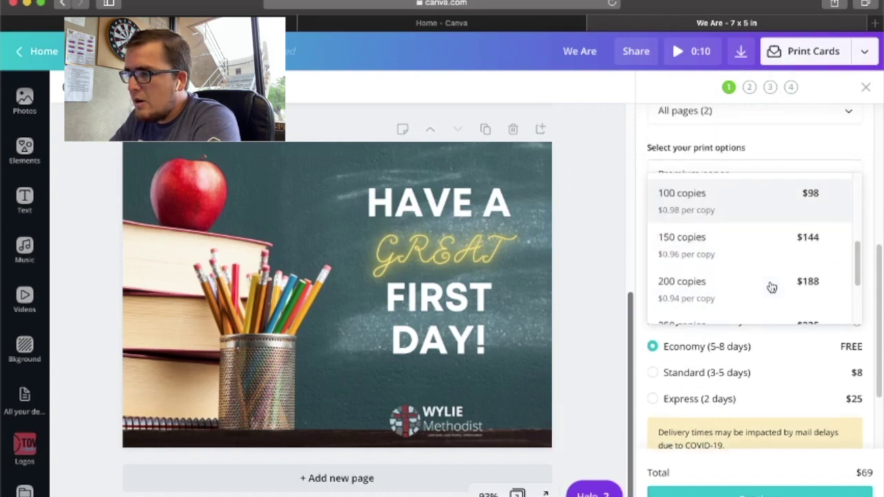
pyautogui.click(768, 246)
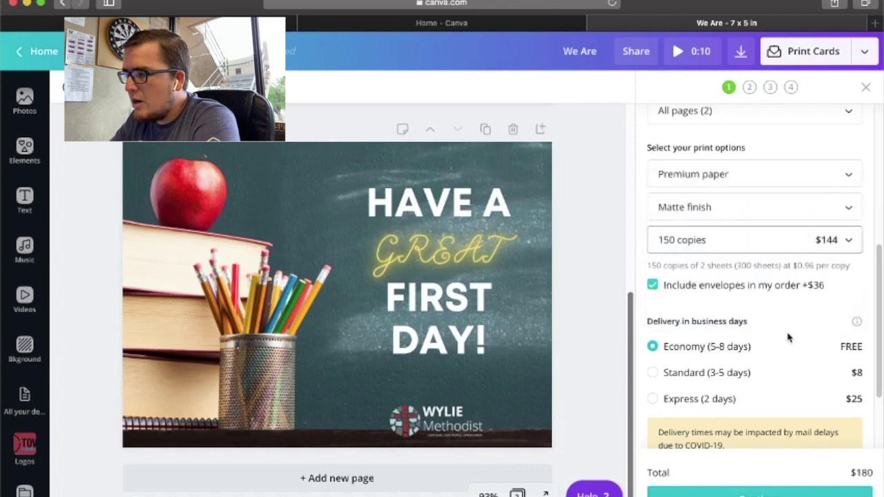
pyautogui.scroll(-3, 788, 342)
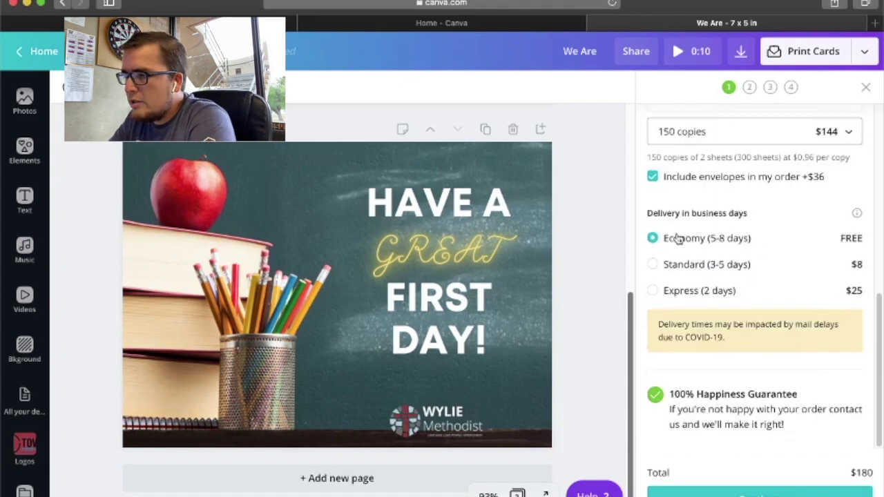
pyautogui.scroll(5, 743, 350)
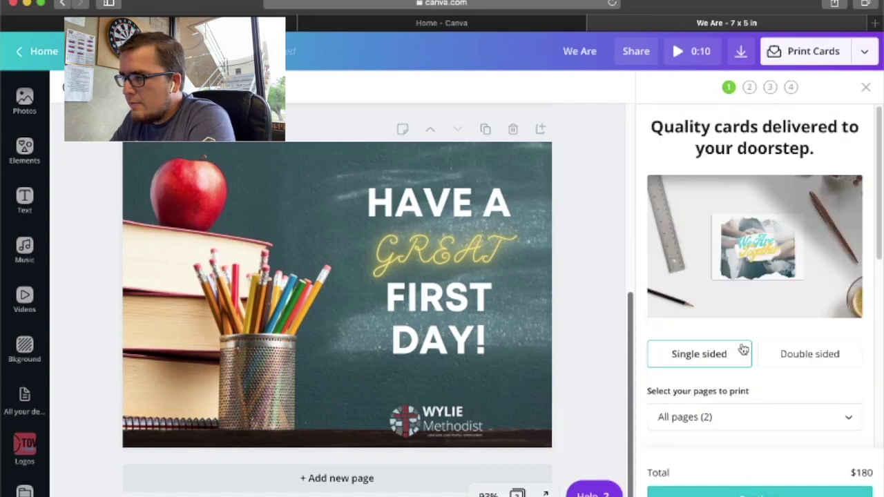
pyautogui.scroll(-5, 744, 350)
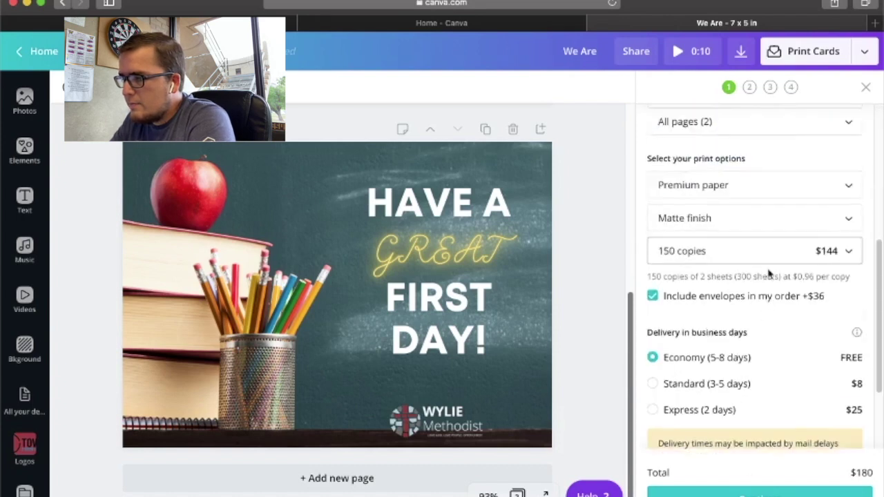
pyautogui.scroll(2, 769, 273)
pyautogui.scroll(-1, 750, 193)
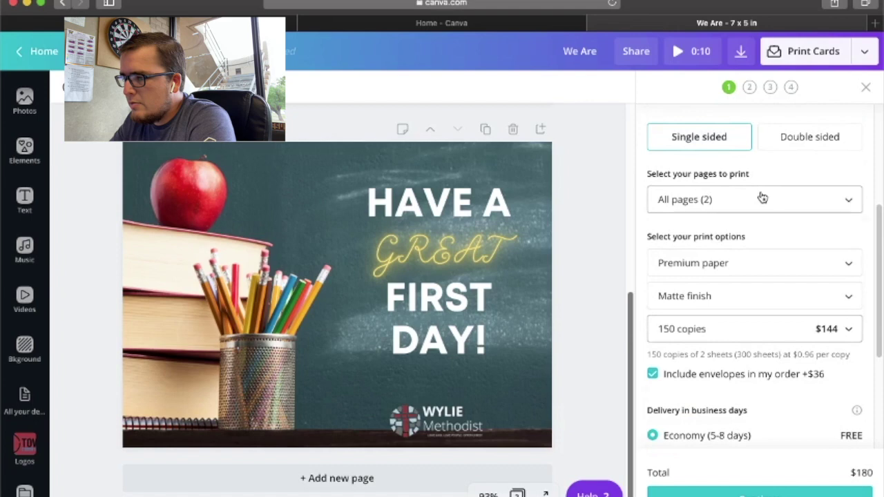
pyautogui.click(763, 199)
# Print only Page 2, double-check the selection, and review the $93 order total.
pyautogui.click(712, 316)
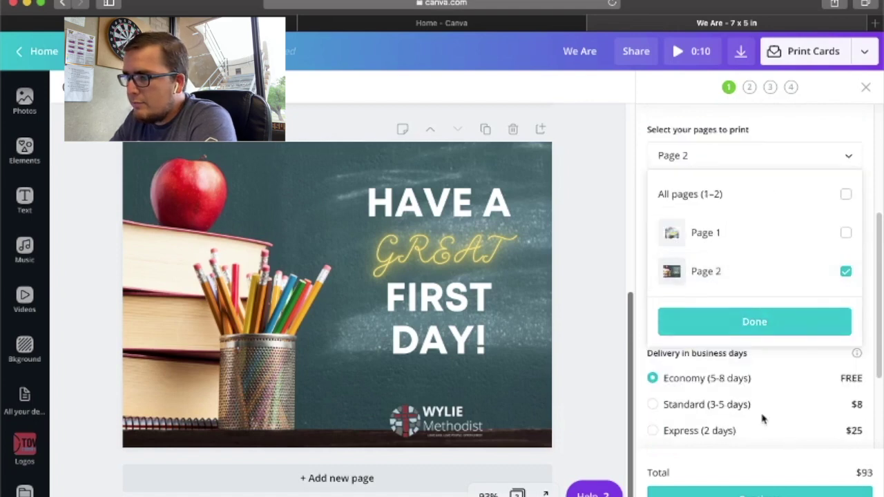
pyautogui.click(795, 324)
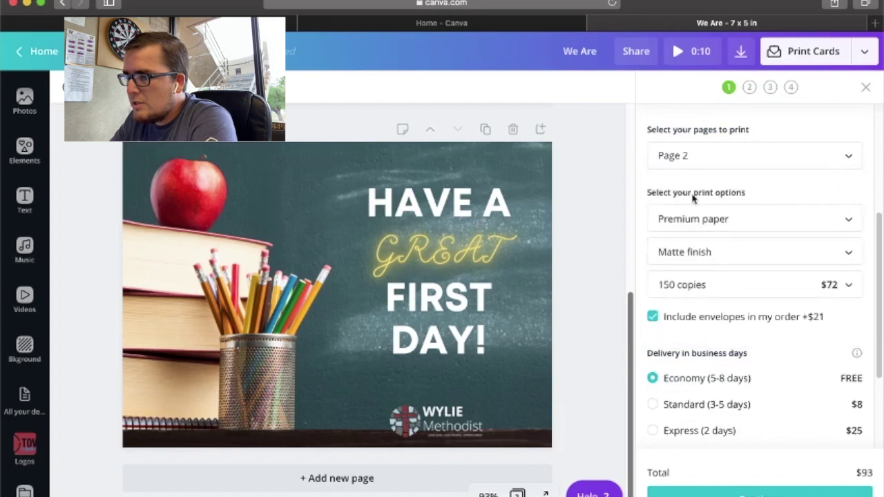
pyautogui.click(695, 157)
pyautogui.click(717, 325)
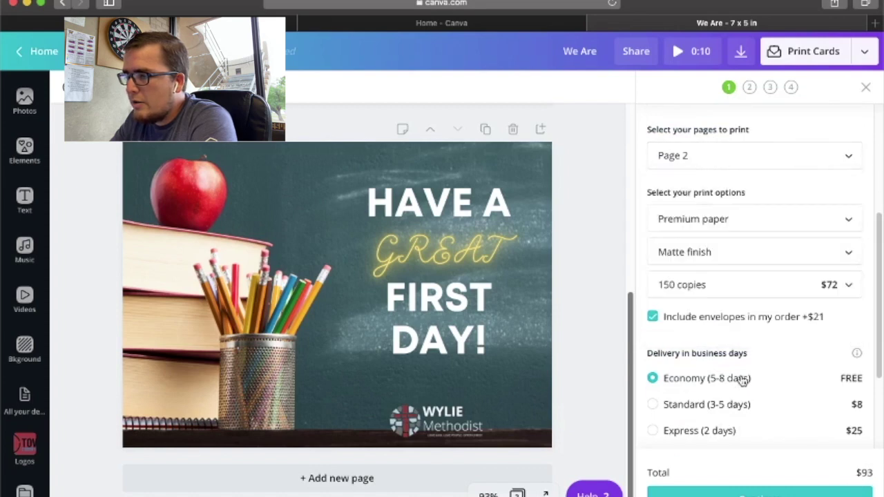
pyautogui.scroll(-3, 743, 380)
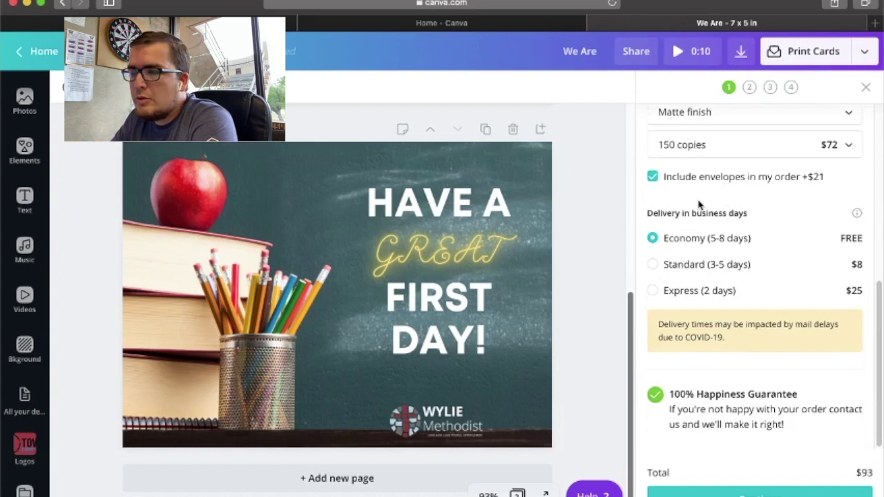
pyautogui.scroll(5, 721, 204)
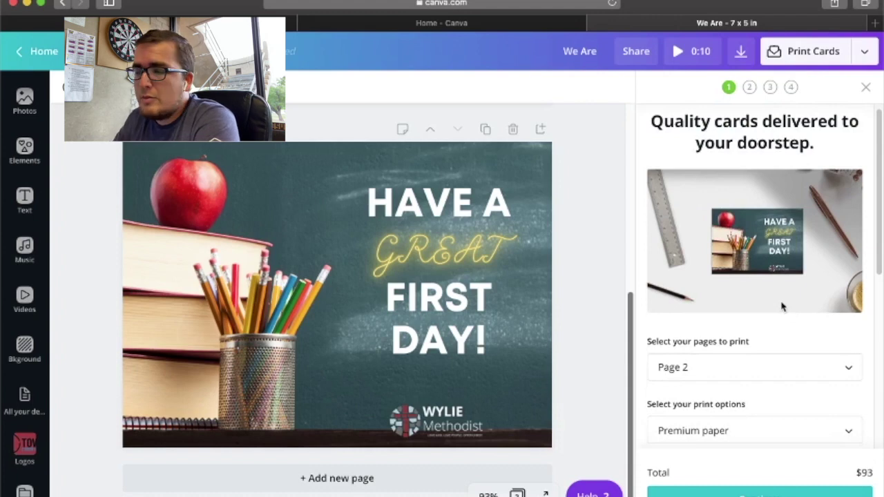
pyautogui.scroll(-5, 751, 306)
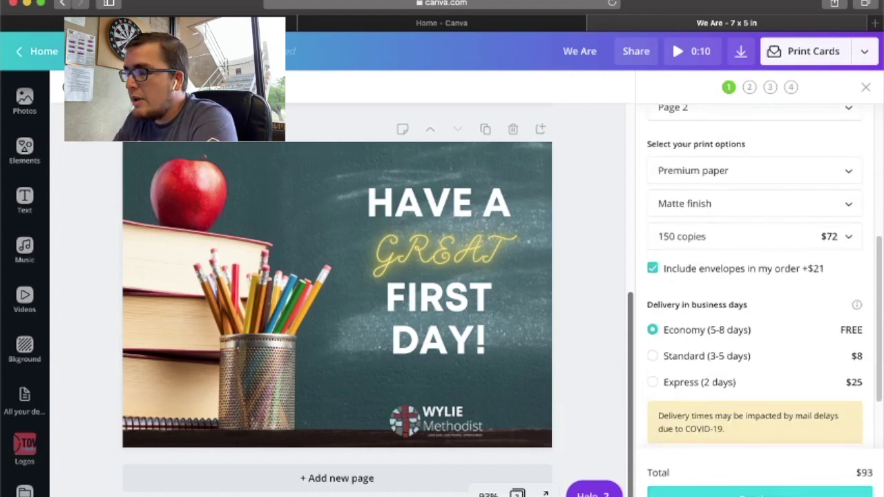